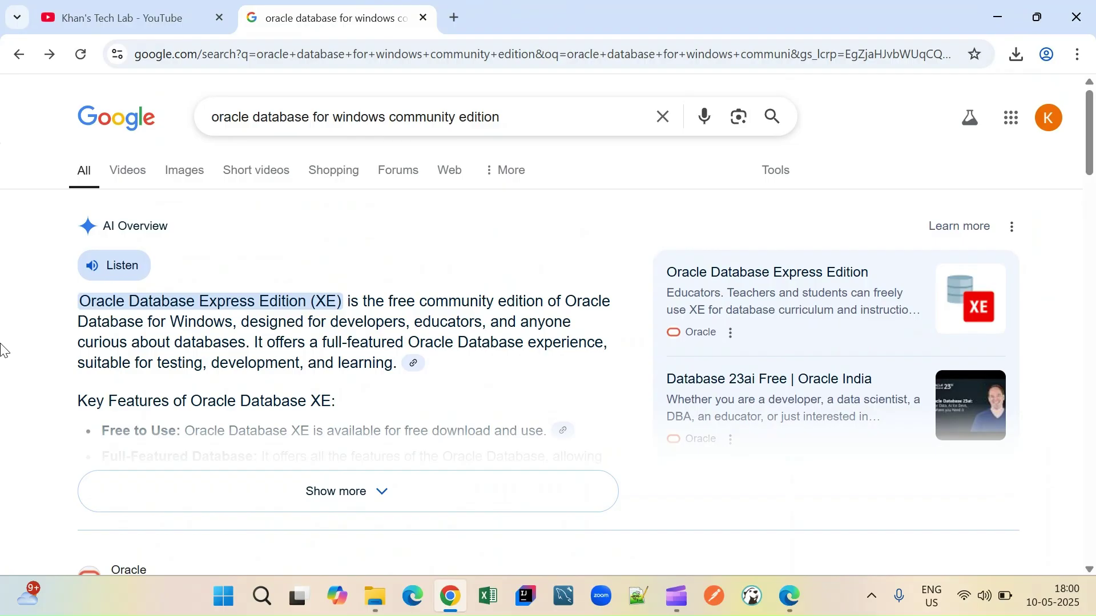
- Open the 'Oracle Database Express Edition (XE) Downloads' link from the Google results
scroll(3, 349, down, 5)
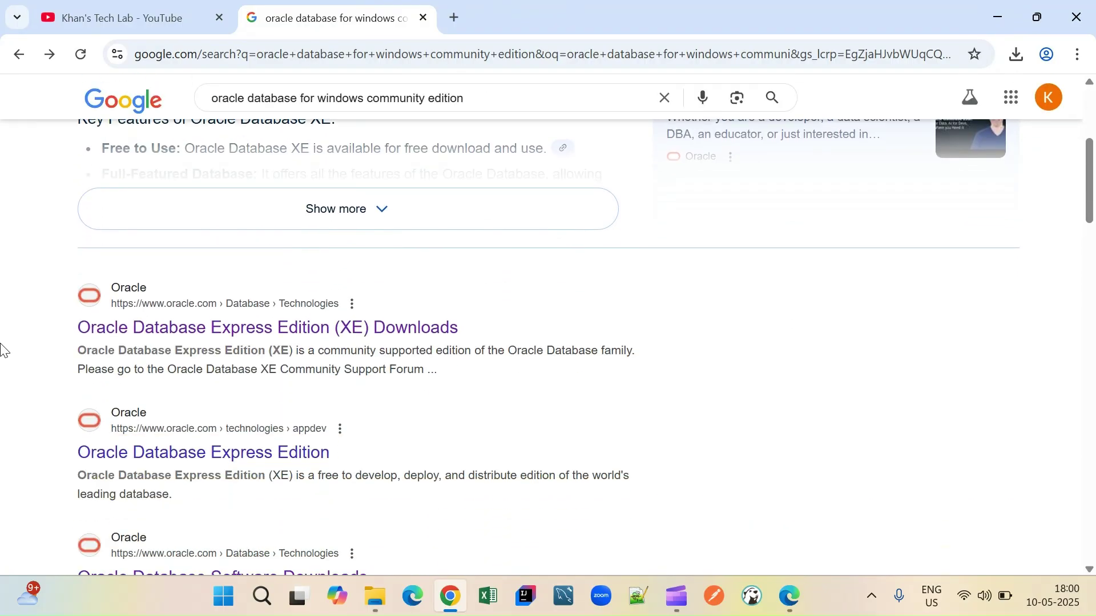
click(166, 337)
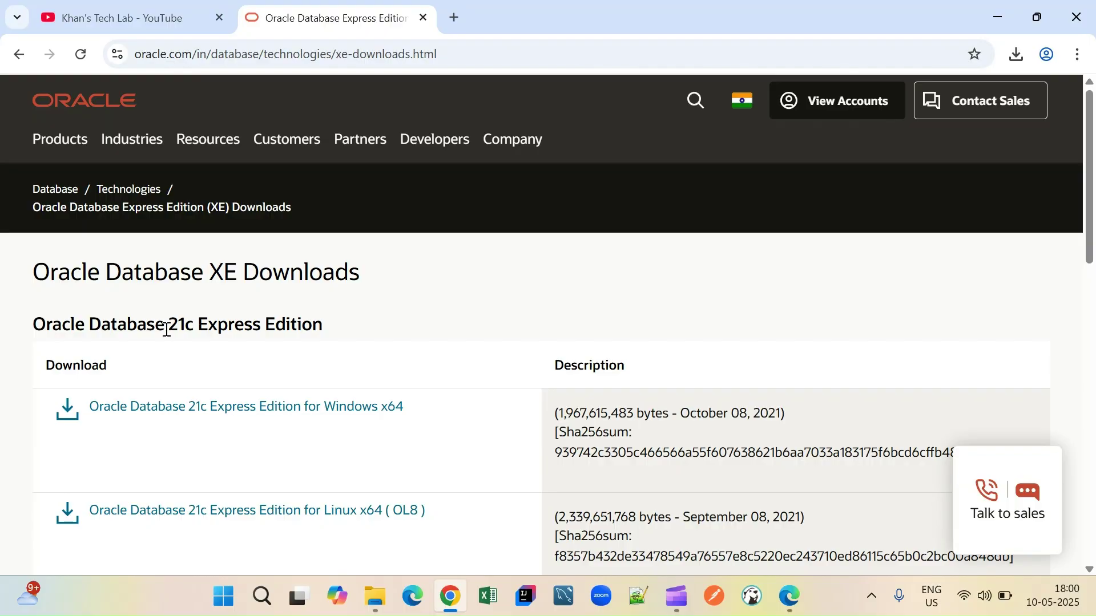
- Download OracleXE213_Win64.zip (Windows x64, 1.8 GB) and confirm it is downloading in Chrome
scroll(166, 330, down, 2)
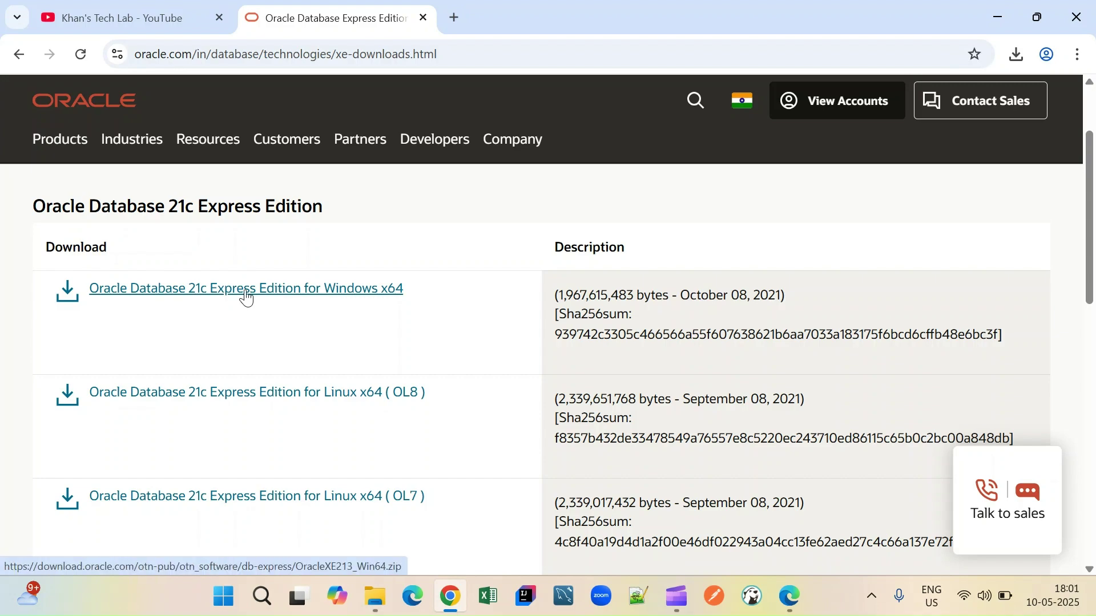
click(246, 293)
click(1015, 52)
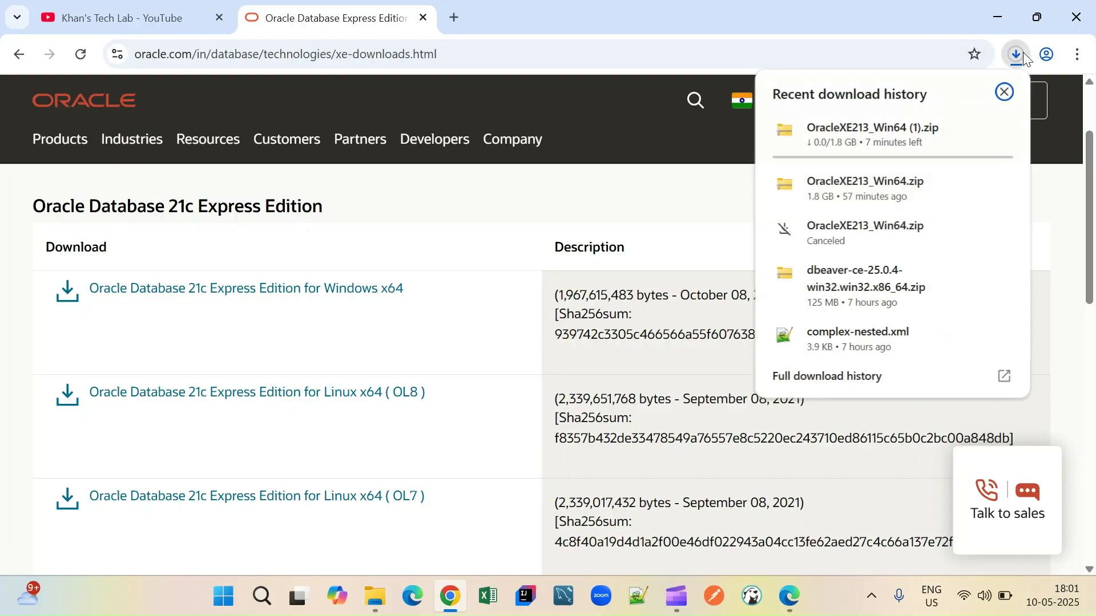
click(1003, 94)
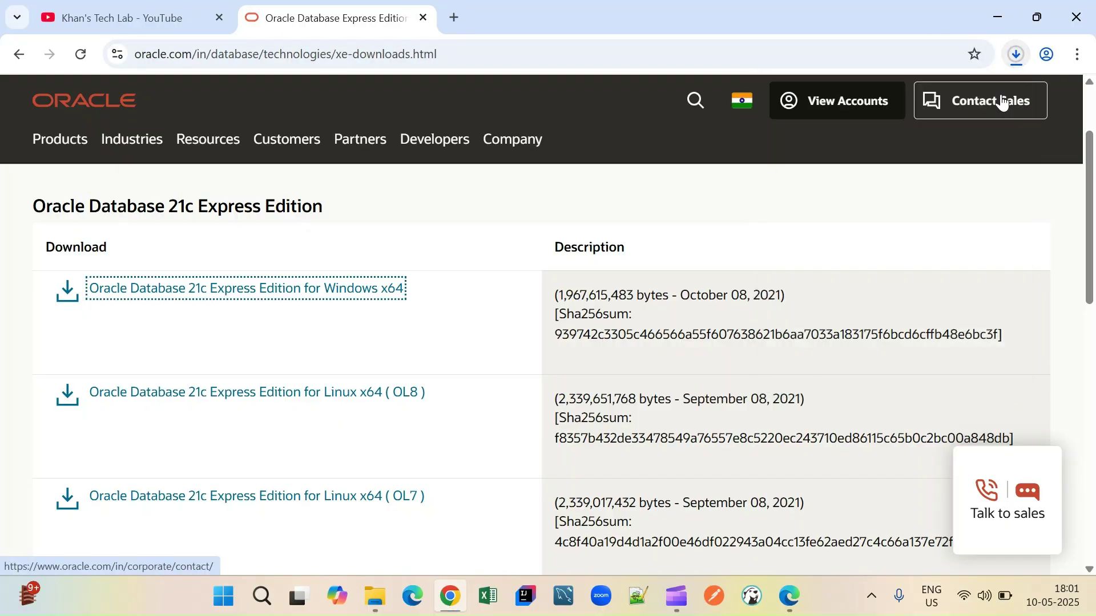
- Move OracleXE213_Win64.zip from Downloads into D:\tools and select it there
click(375, 596)
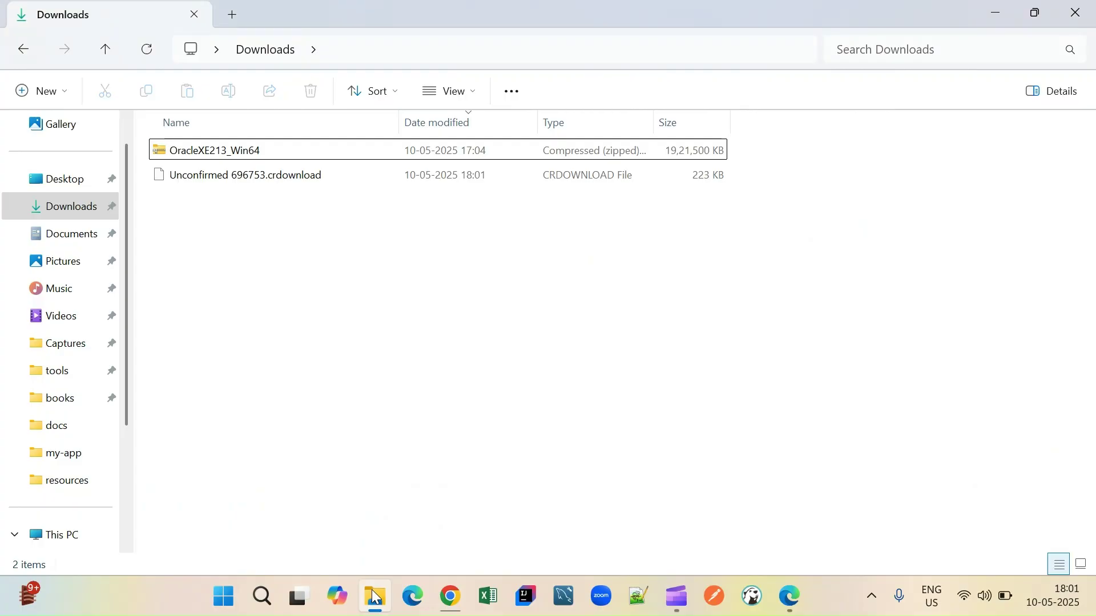
click(190, 155)
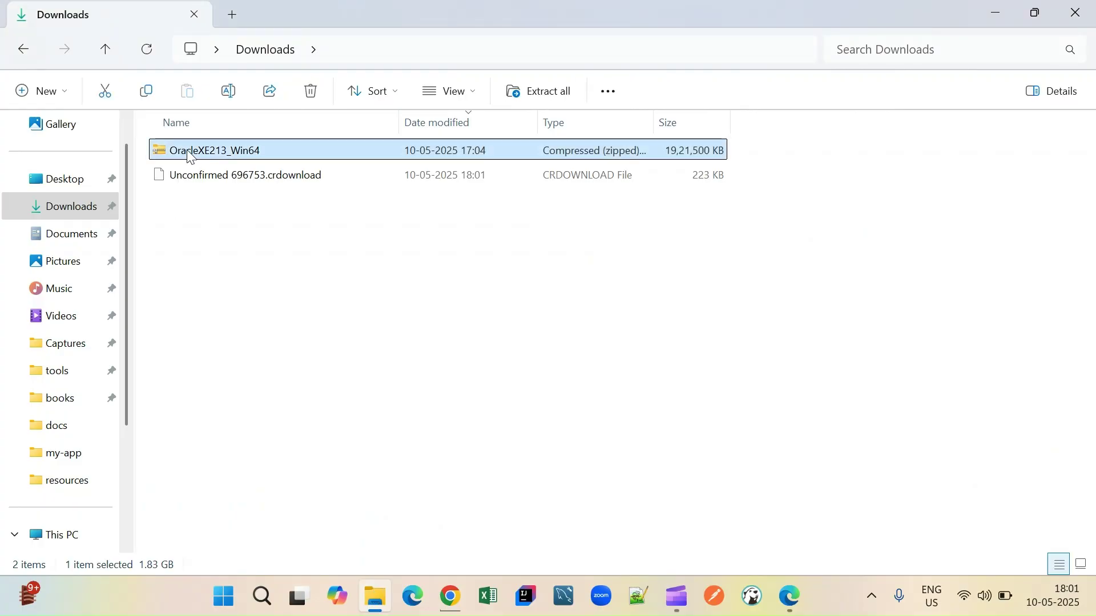
click(28, 372)
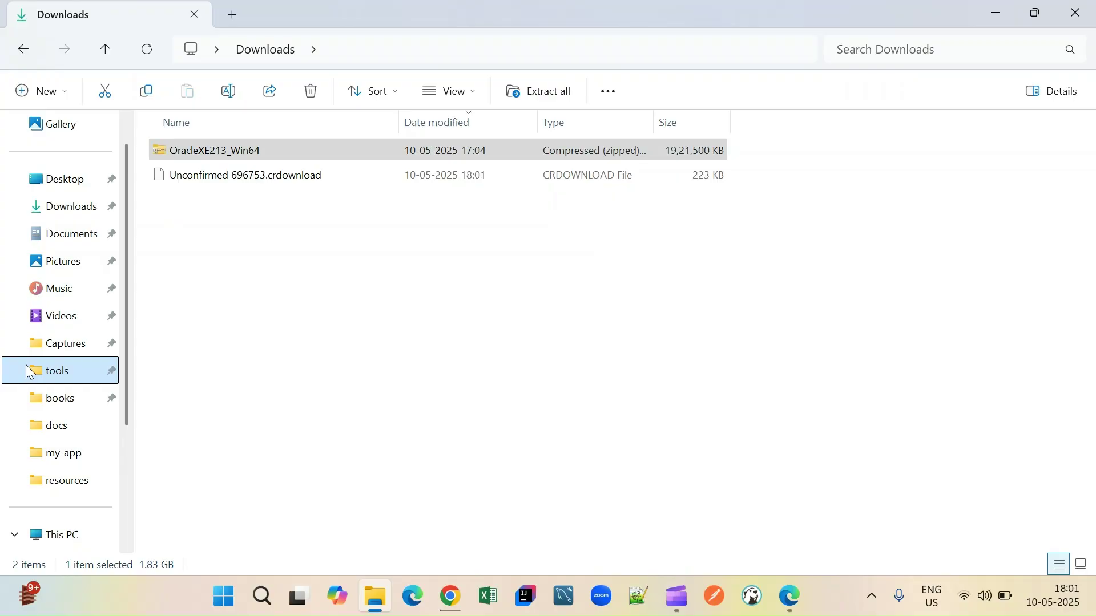
key(ctrl+v)
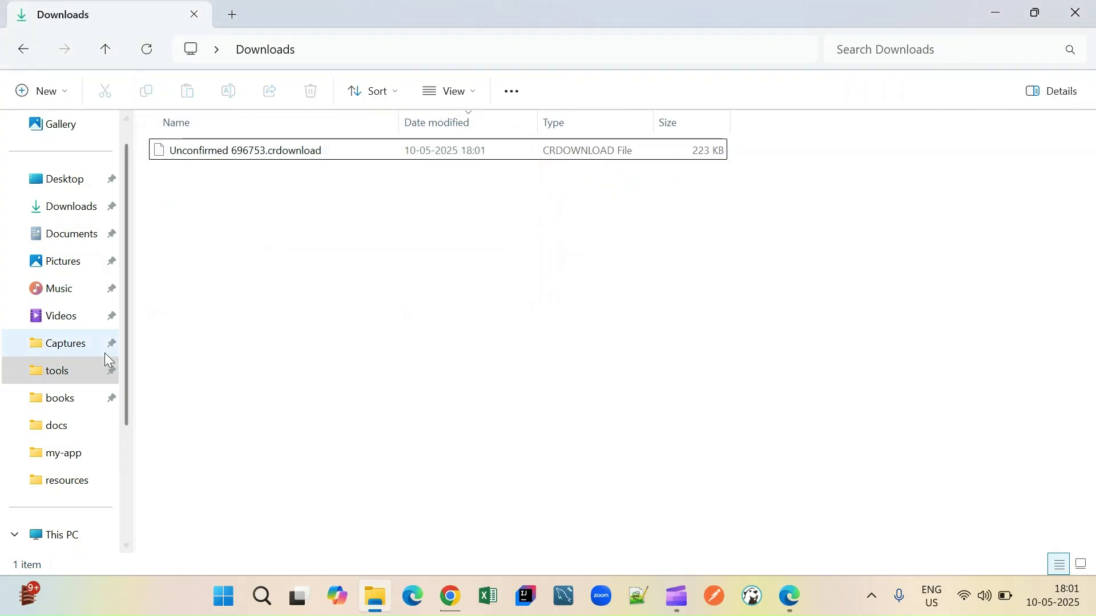
click(57, 376)
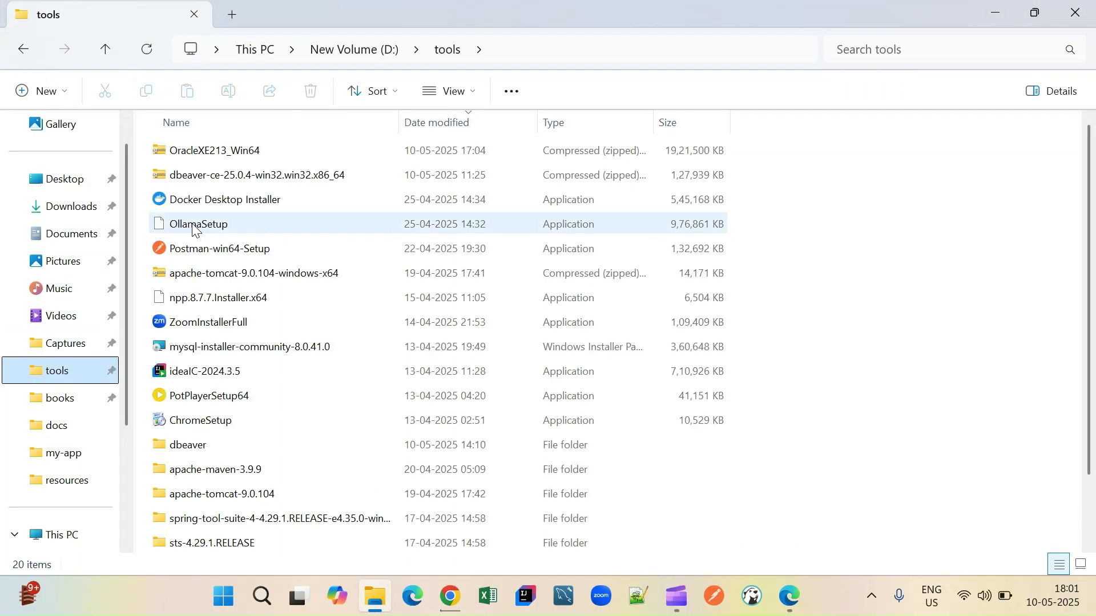
click(214, 157)
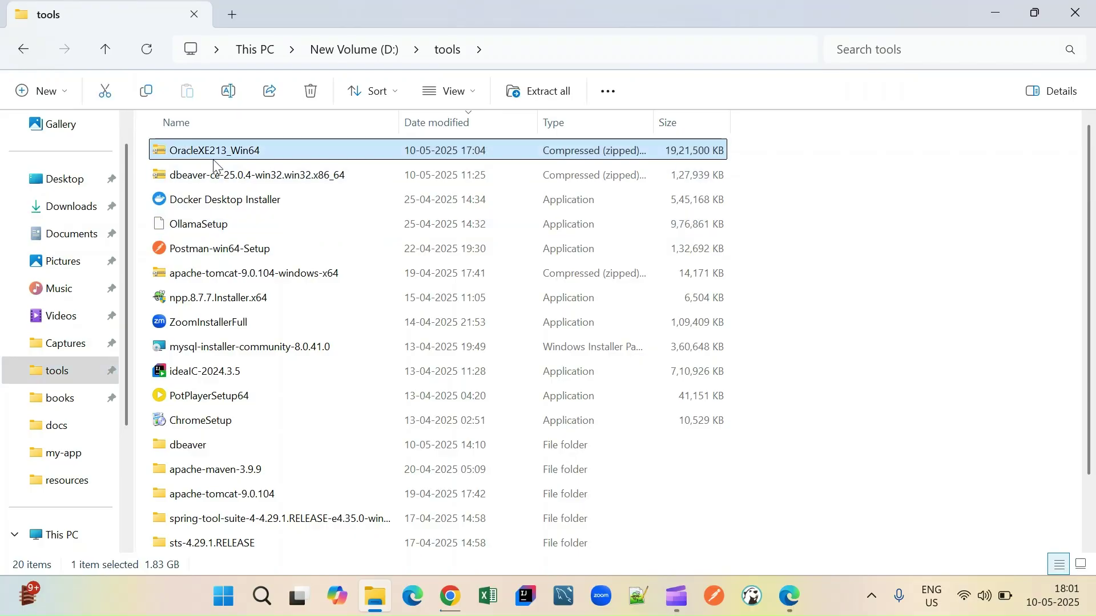
- Extract All the zip into D:\tools\OracleXE213_Win64 and open the extracted folder
right_click(214, 164)
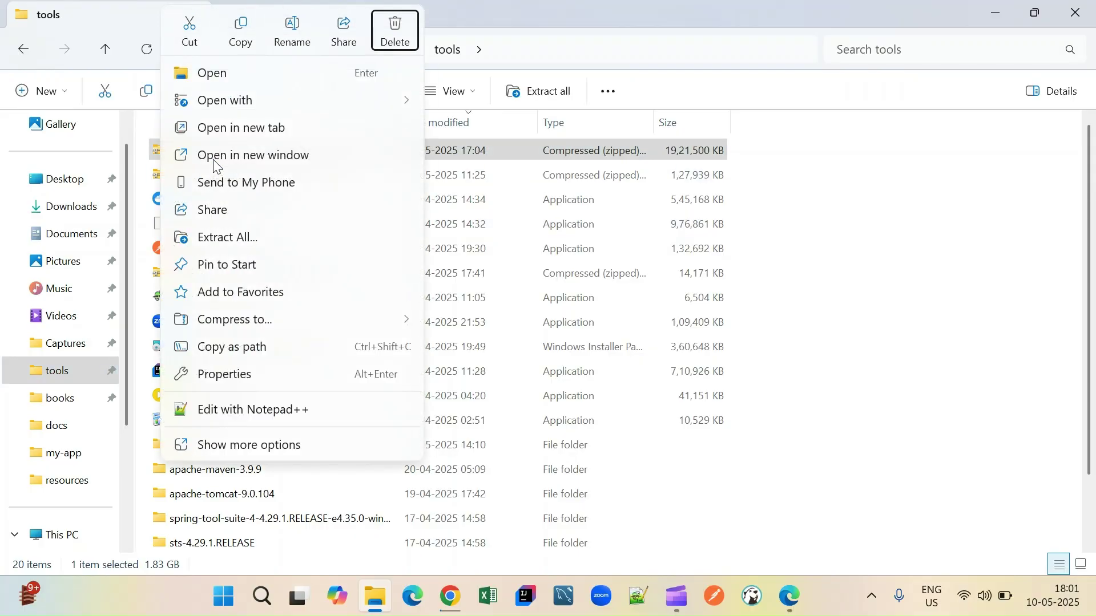
key(Down)
key(Down)
key(Down)
key(Down)
key(Escape)
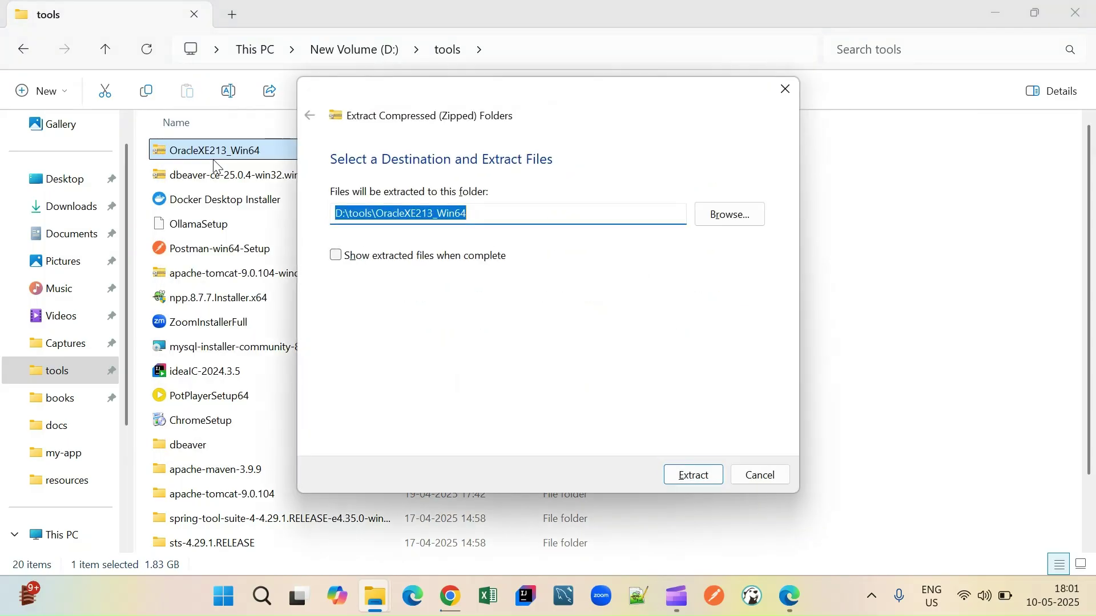
key(Return)
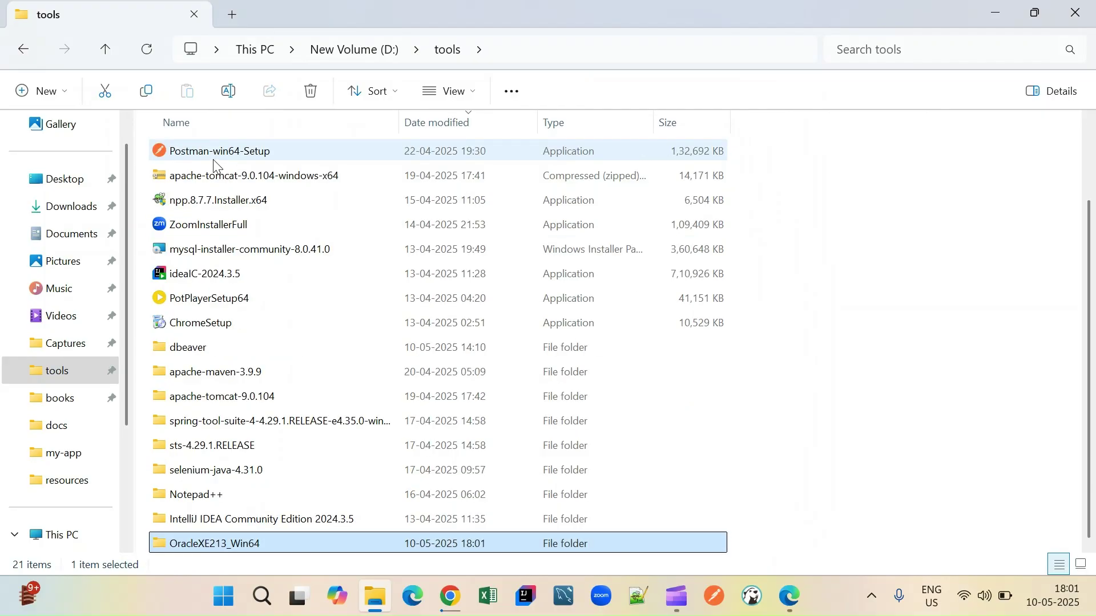
key(Return)
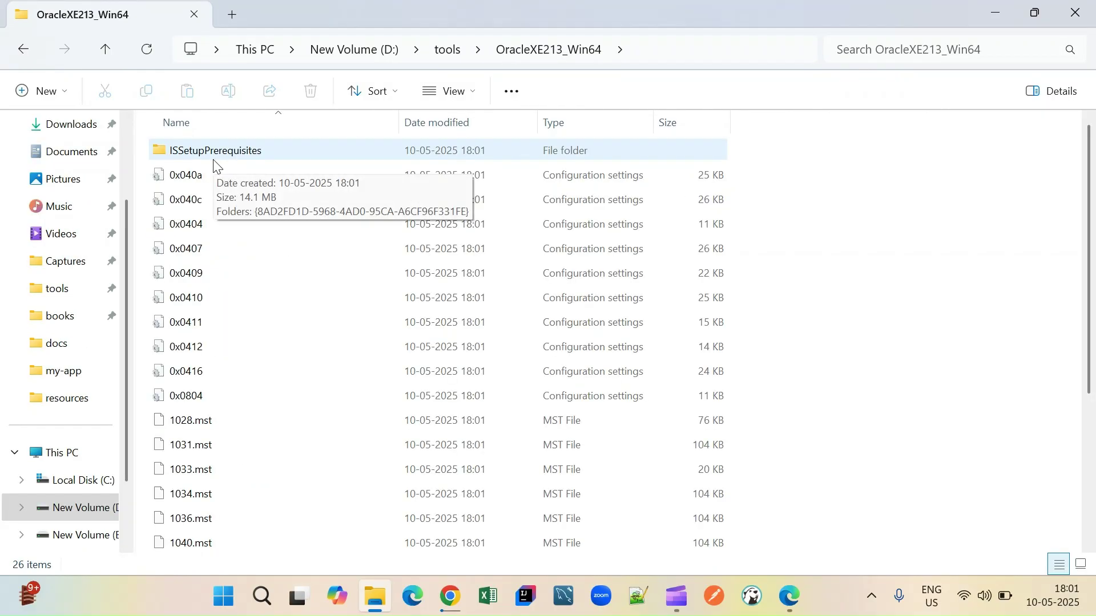
- Select the setup application in OracleXE213_Win64 and launch it
key(Down)
key(Down)
key(Down)
key(Down)
key(Down)
key(Down)
key(Down)
key(Down)
key(Down)
key(Down)
key(Down)
key(Down)
key(Down)
key(Down)
key(Down)
key(Down)
key(Down)
key(Down)
key(Down)
key(Down)
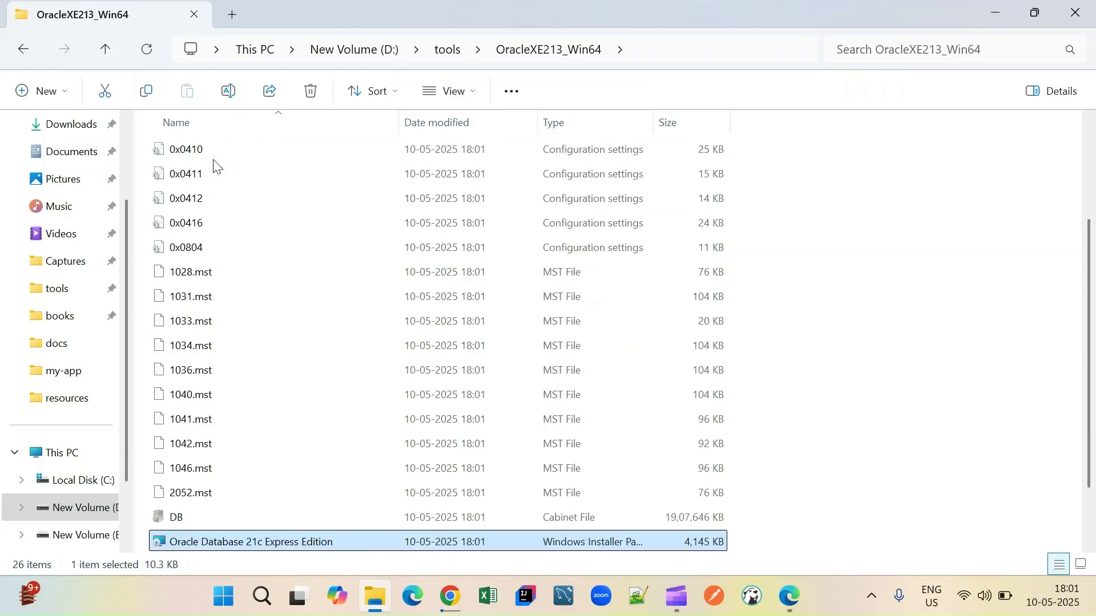
key(Down)
key(Down)
key(Down)
key(Up)
key(Up)
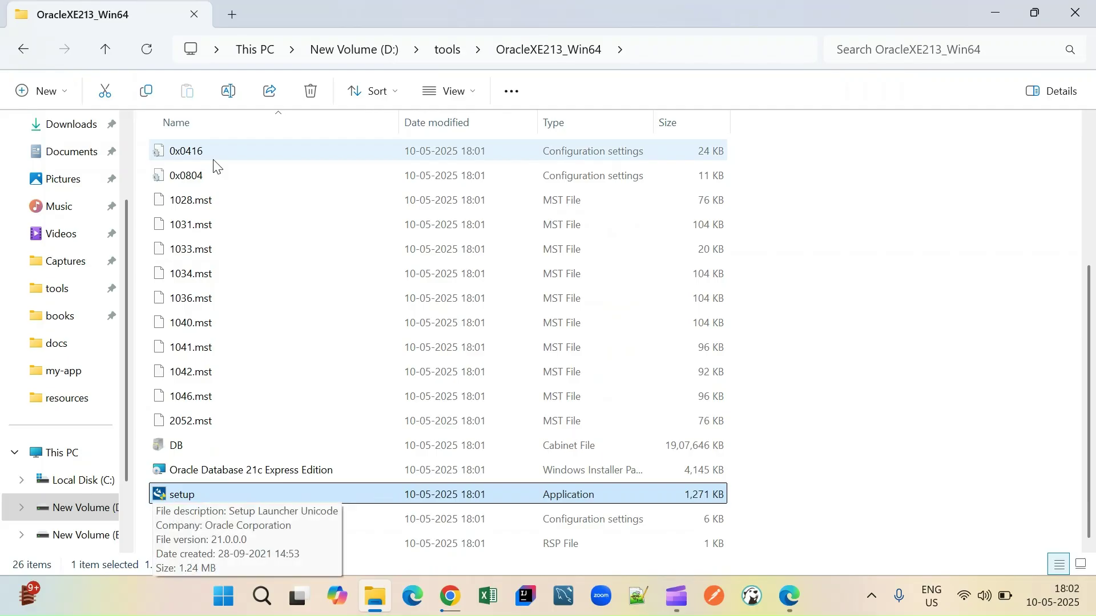
key(Return)
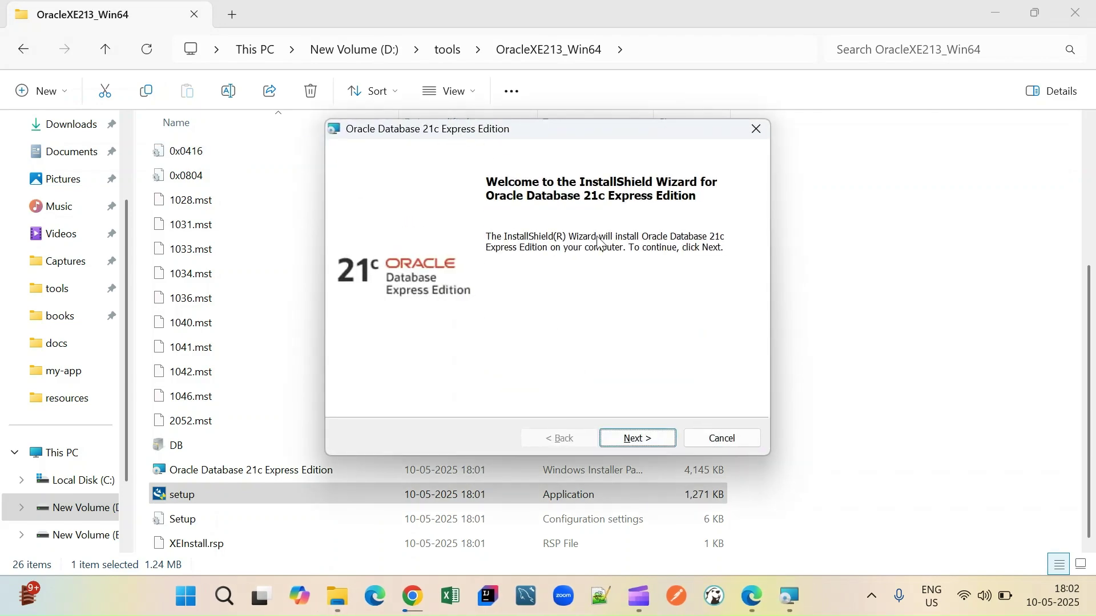
- Pass the welcome page, accept the license terms, and continue to Destination Folder
click(654, 443)
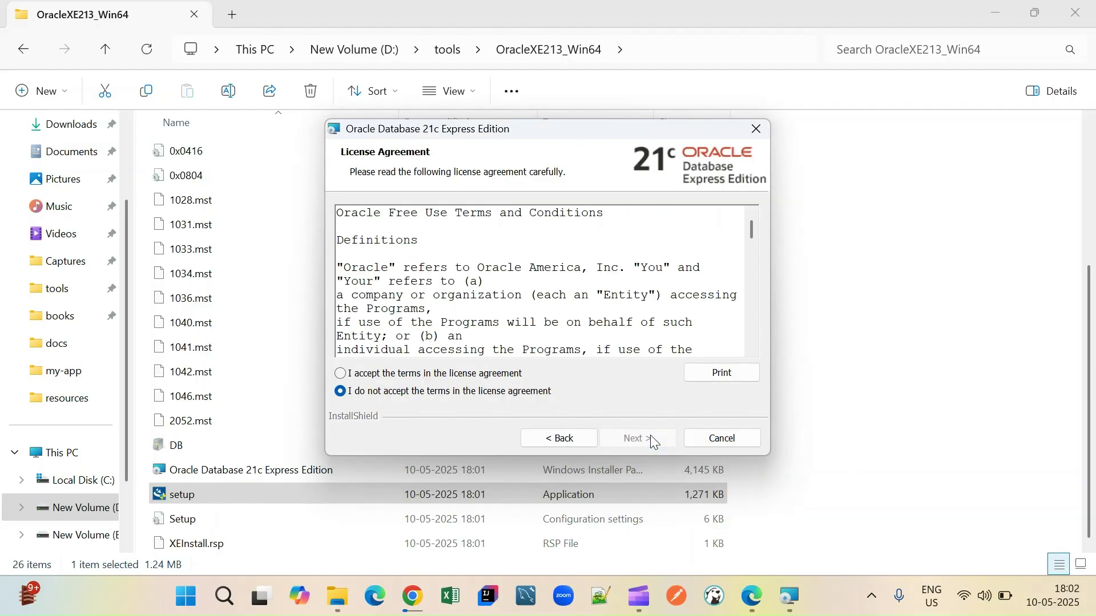
click(342, 374)
scroll(586, 302, down, 10)
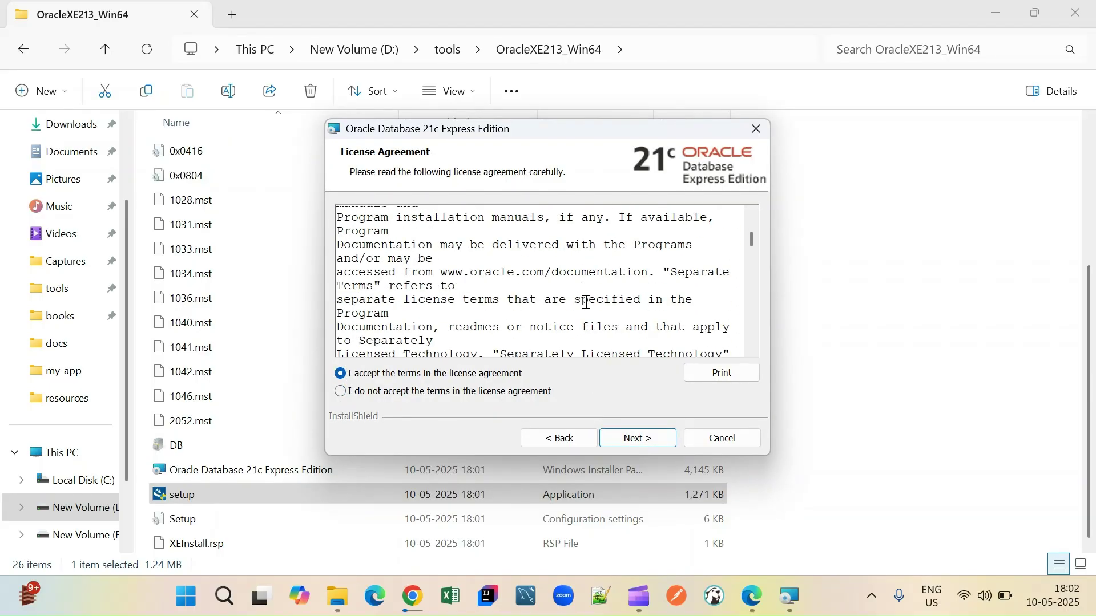
scroll(586, 302, down, 10)
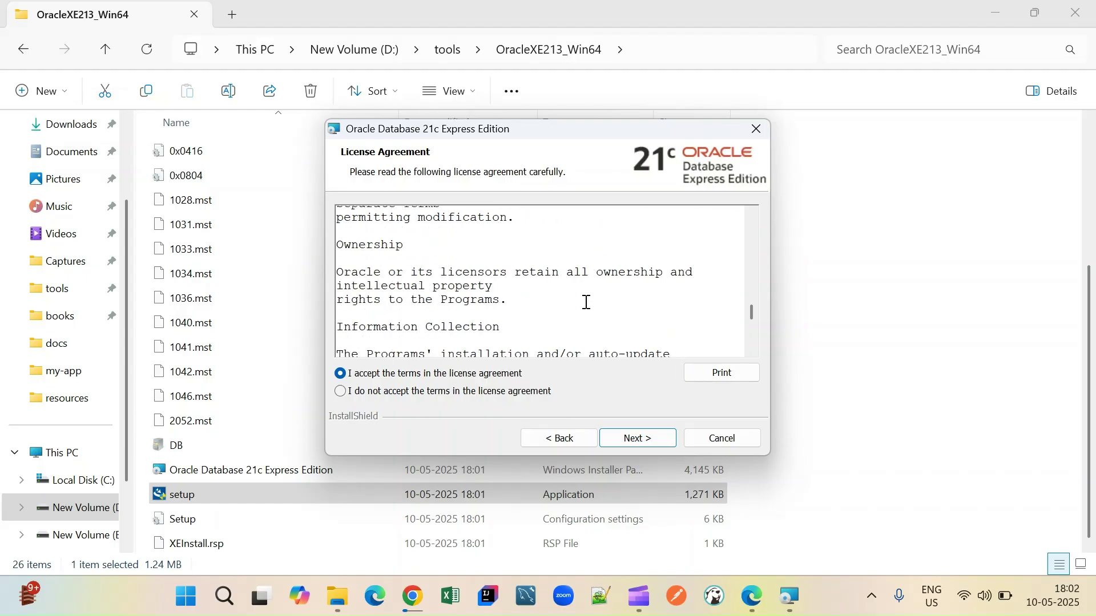
scroll(586, 302, down, 2)
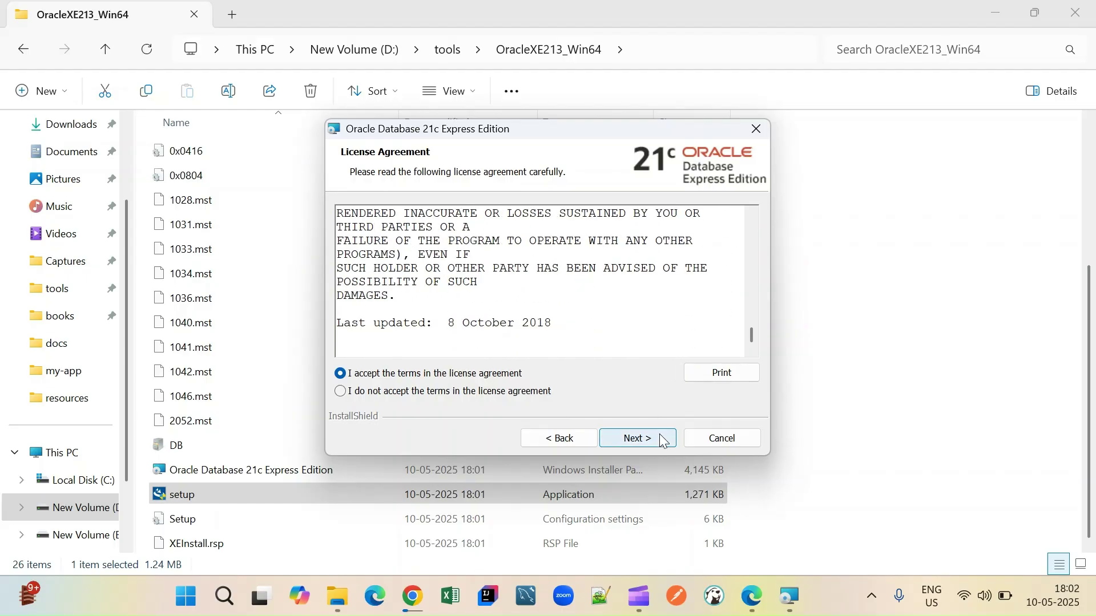
click(630, 439)
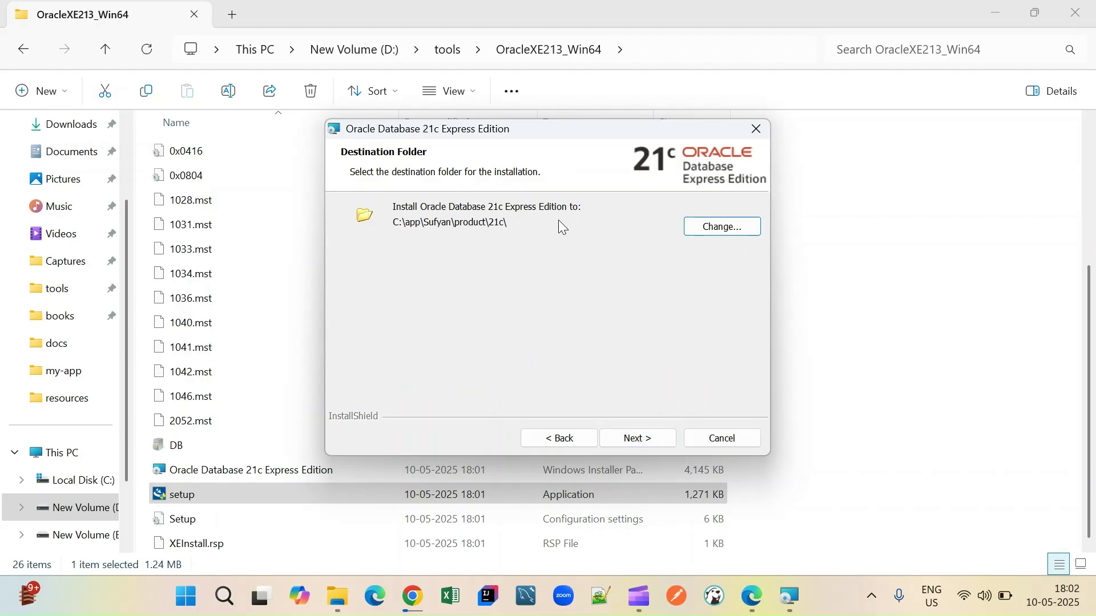
- Browse the destination folder dialog up from the default 21c path to drive D:
click(712, 227)
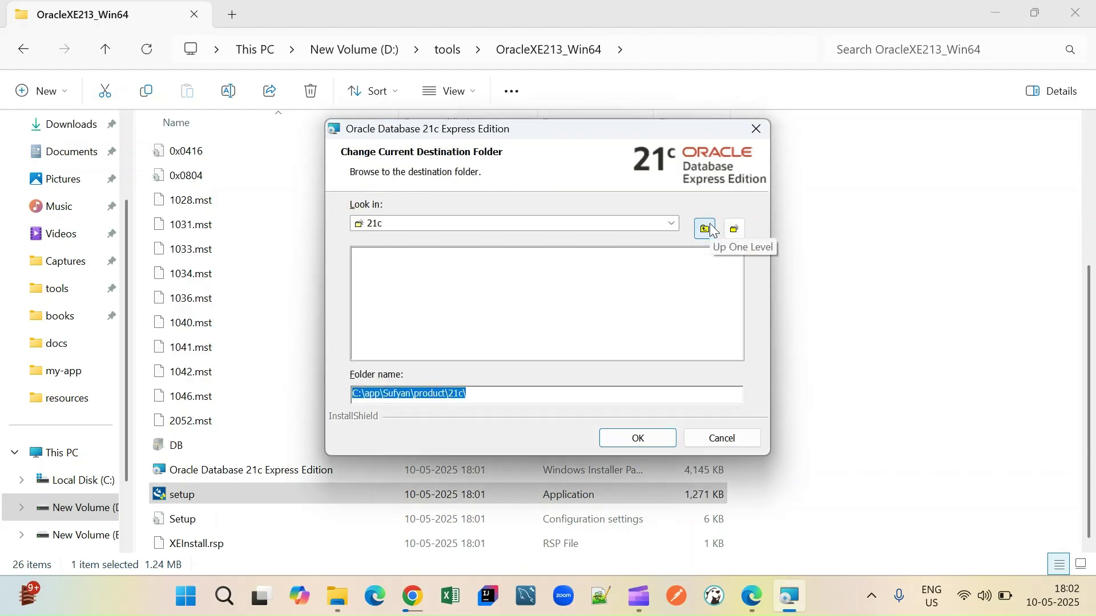
click(707, 231)
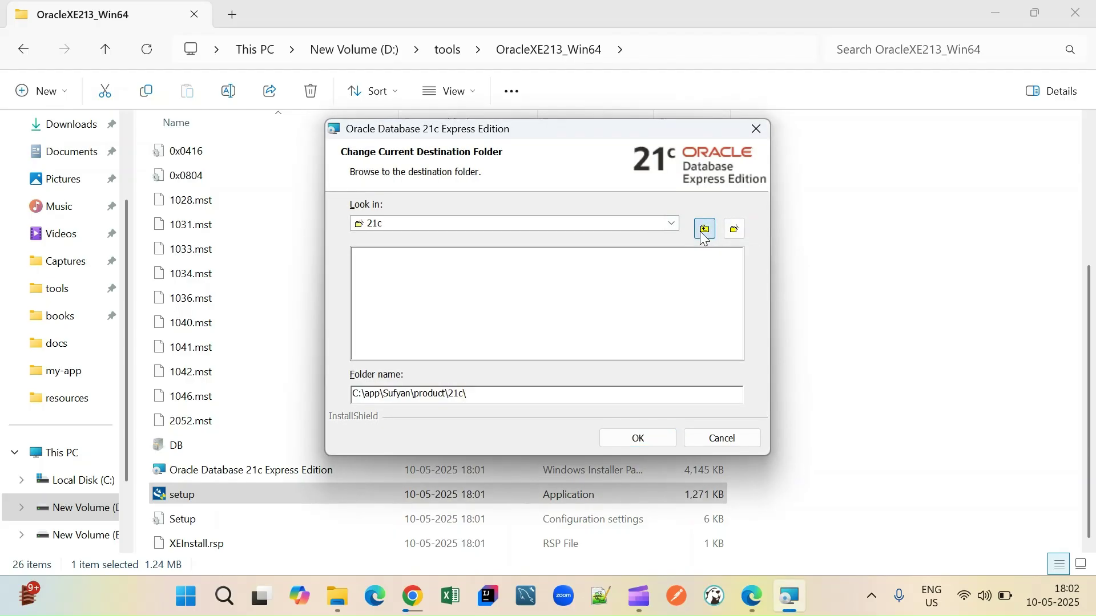
click(706, 231)
click(702, 234)
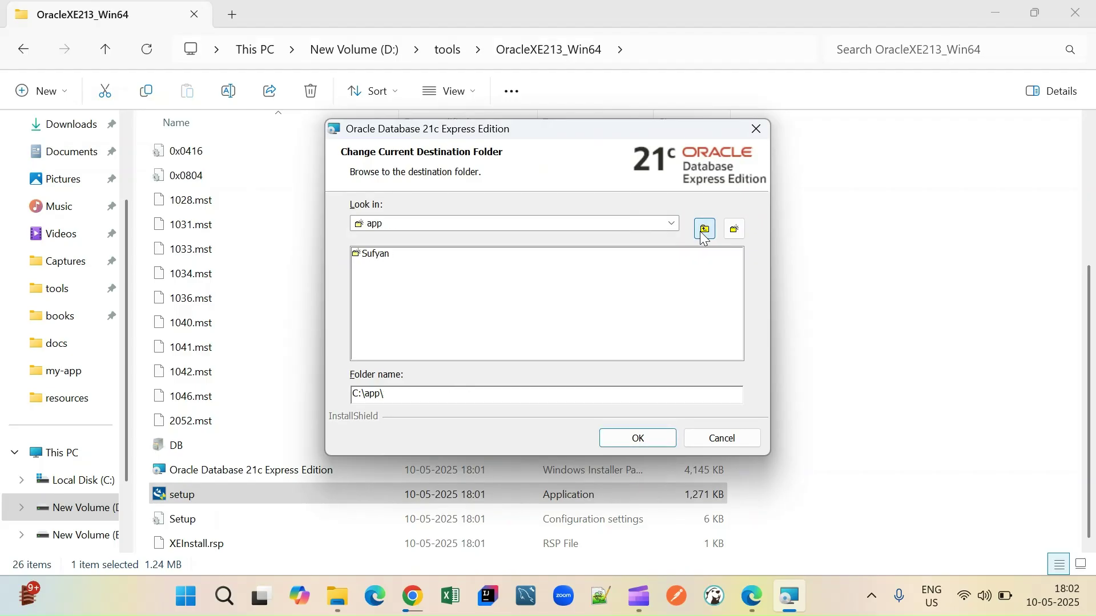
click(702, 234)
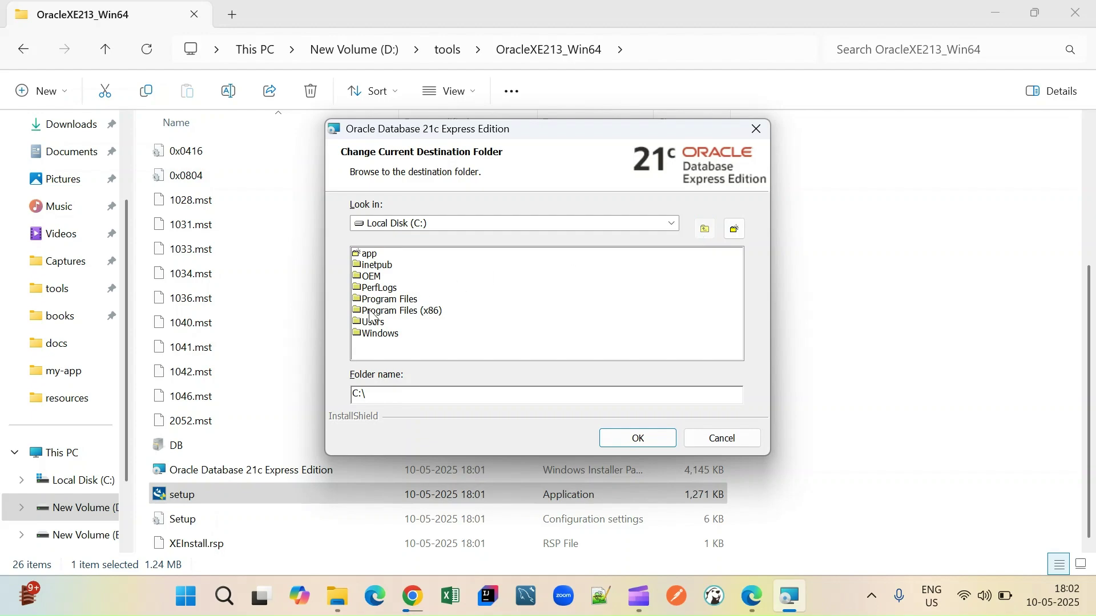
click(534, 224)
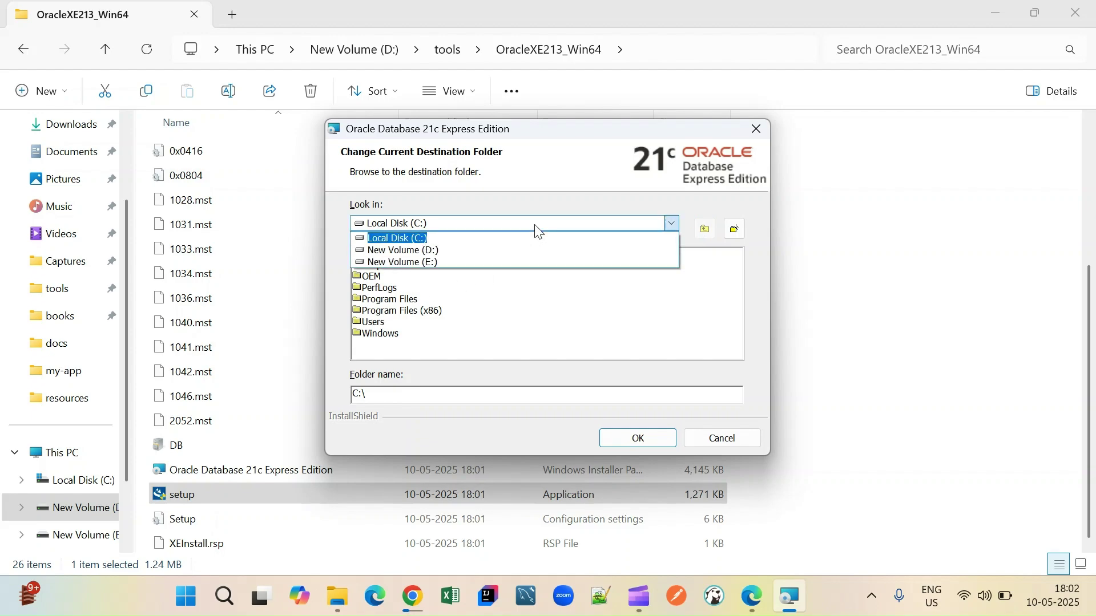
click(488, 252)
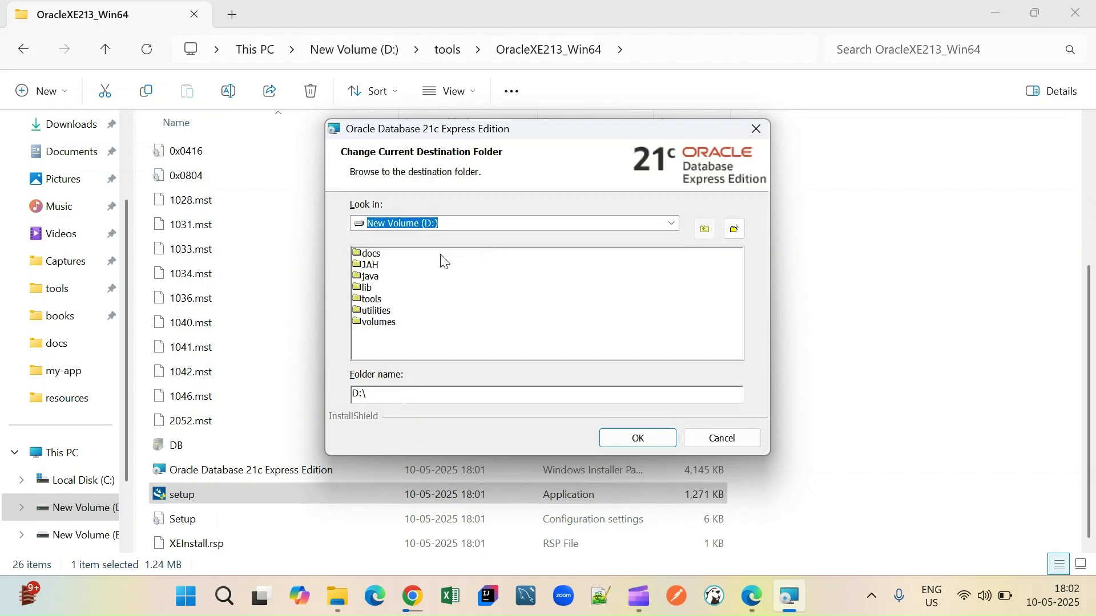
- Set the destination to D:\tools\oracle_installation_location and continue to the password page
click(396, 392)
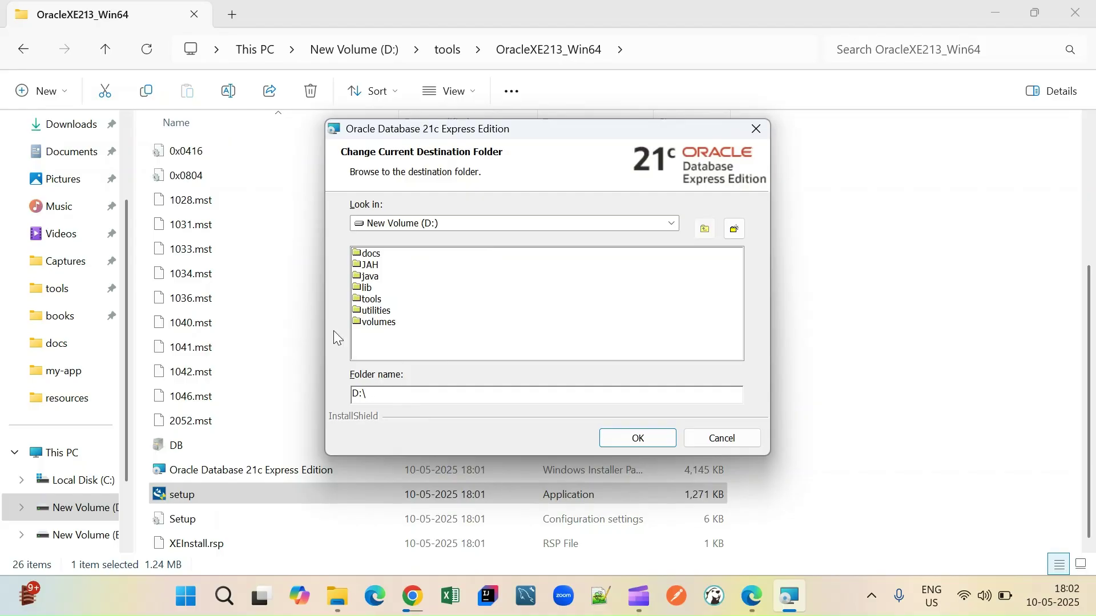
double_click(370, 301)
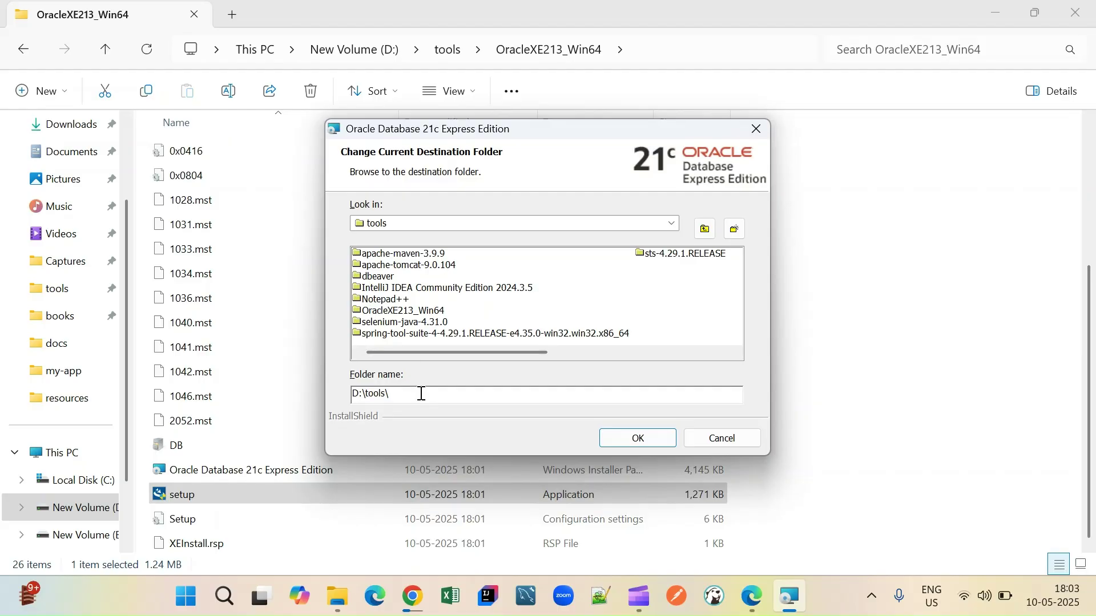
text(oracle_installation_location)
click(624, 444)
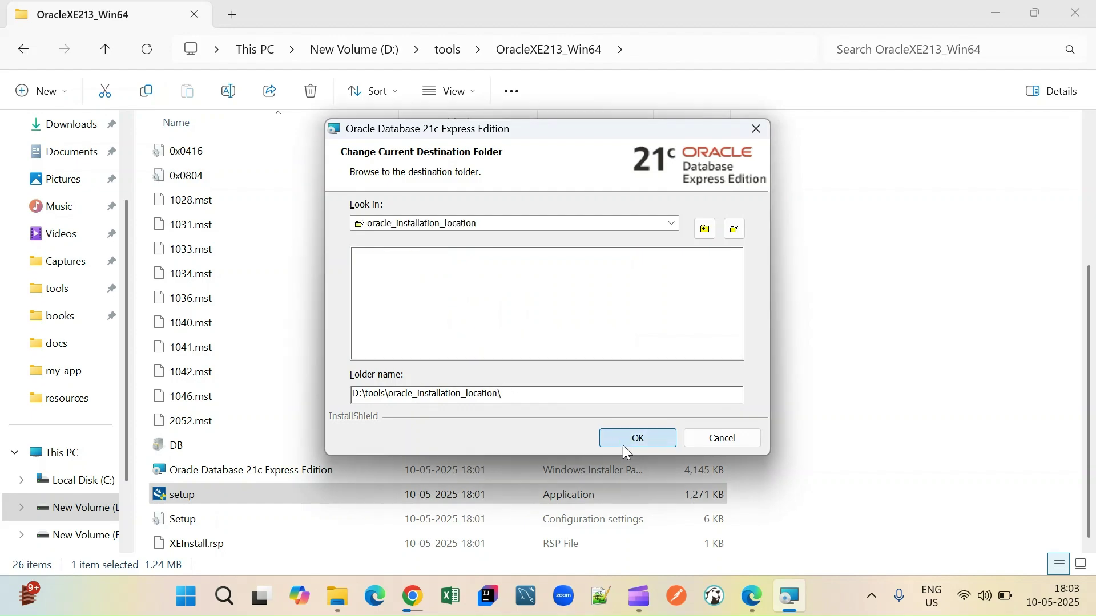
click(625, 450)
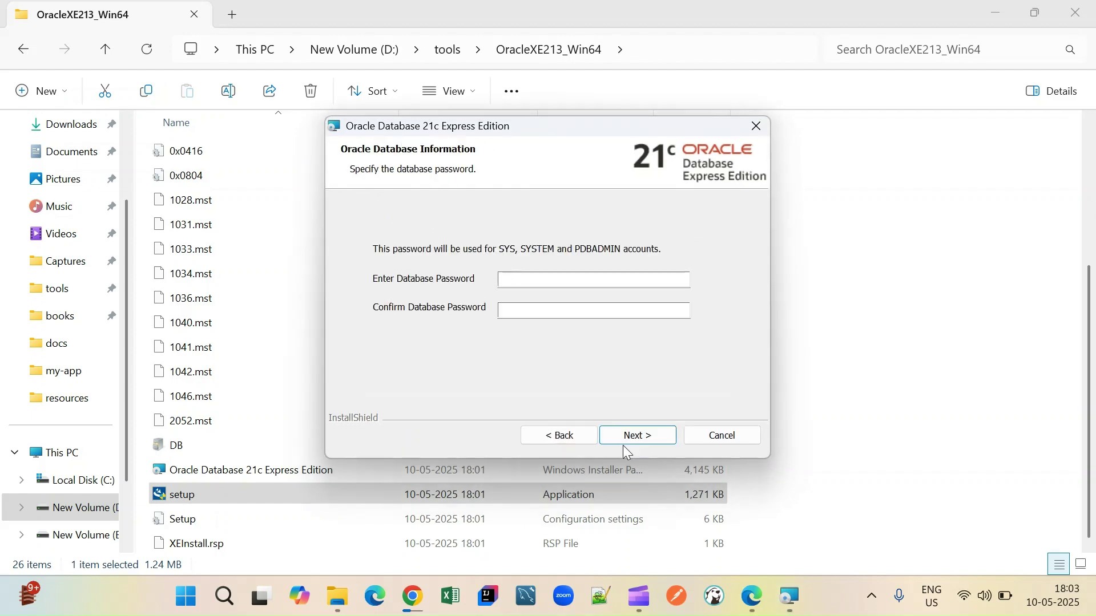
- Enter a database password and confirm it
click(580, 280)
text(1234)
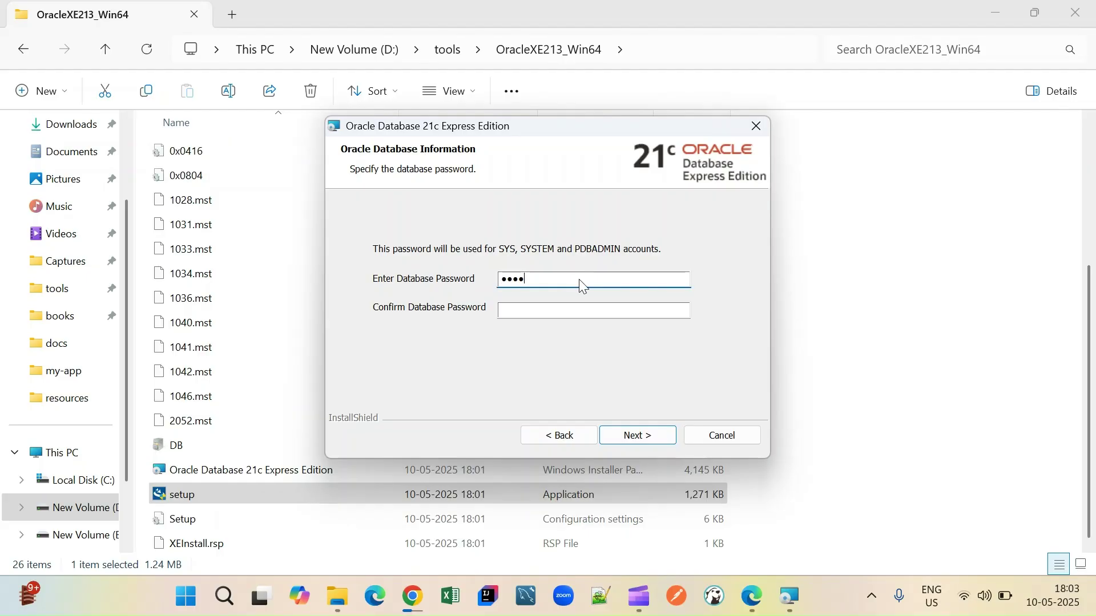
key(Tab)
text(1234)
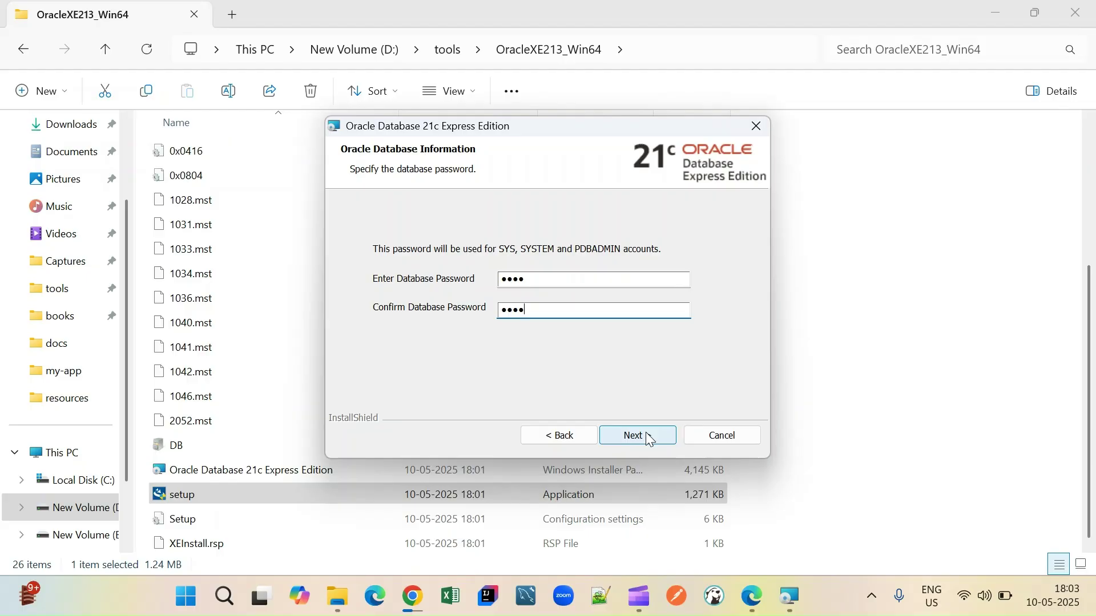
- Replace both password fields with a longer password and continue to the Summary
click(574, 285)
text(123456)
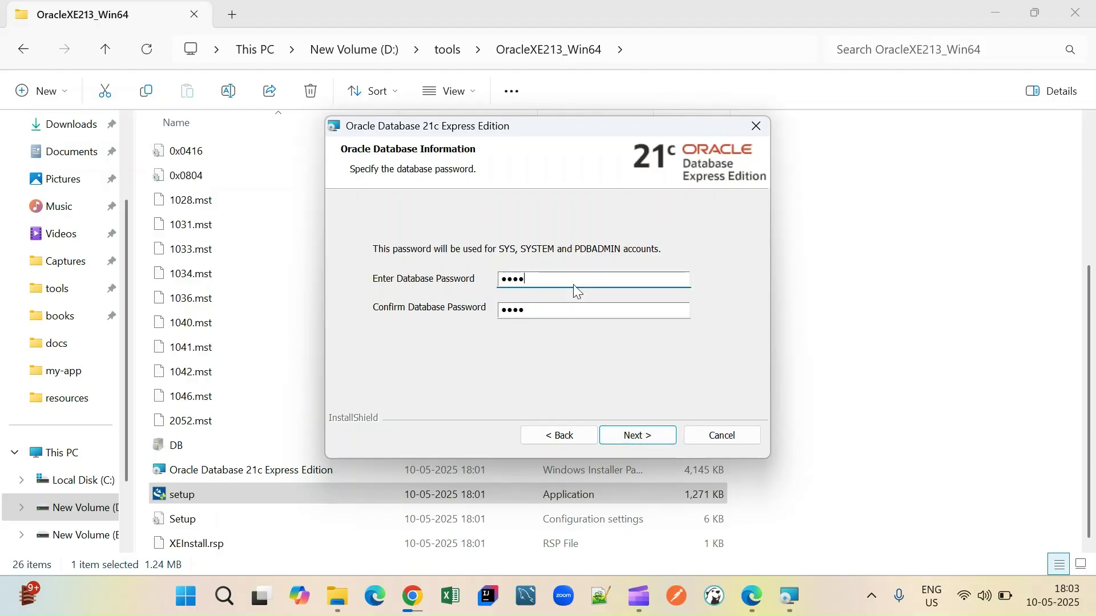
key(Tab)
text(123456)
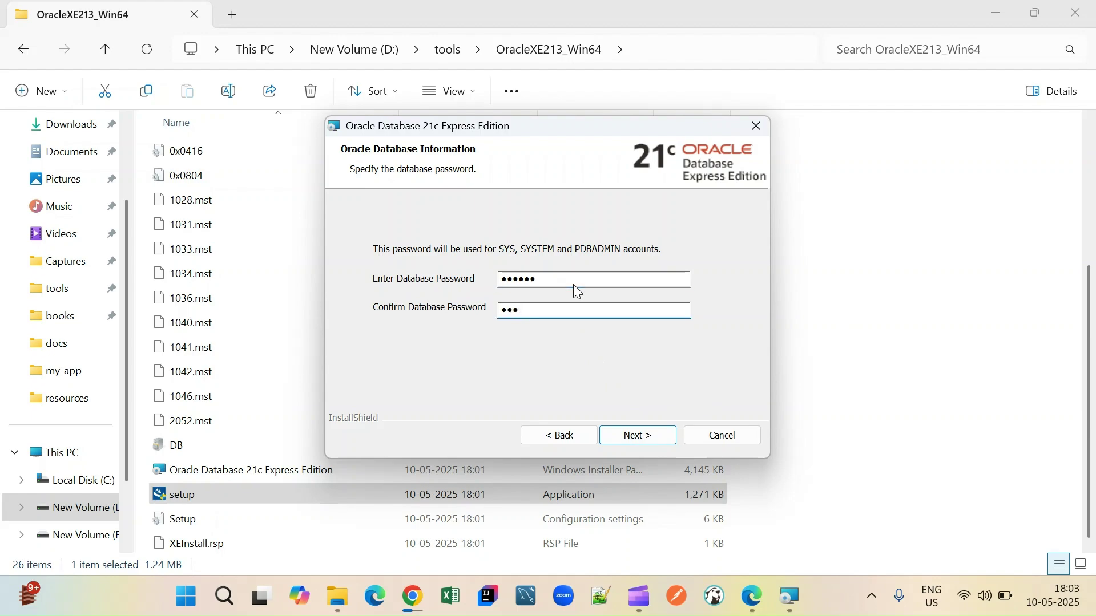
click(643, 432)
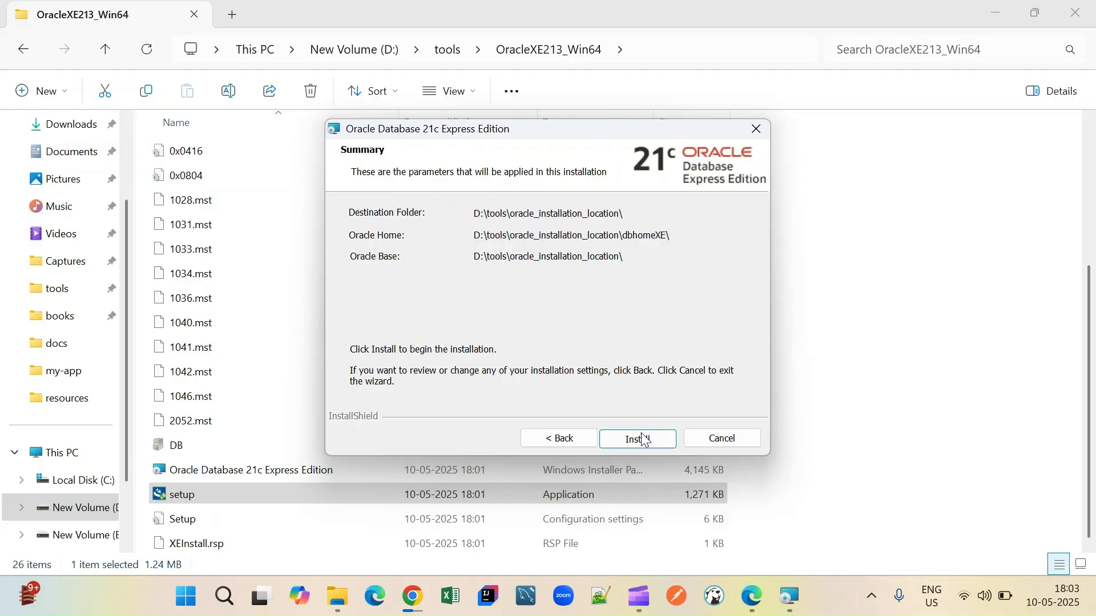
- Start installing Oracle Database 21c XE from the Summary page
click(641, 444)
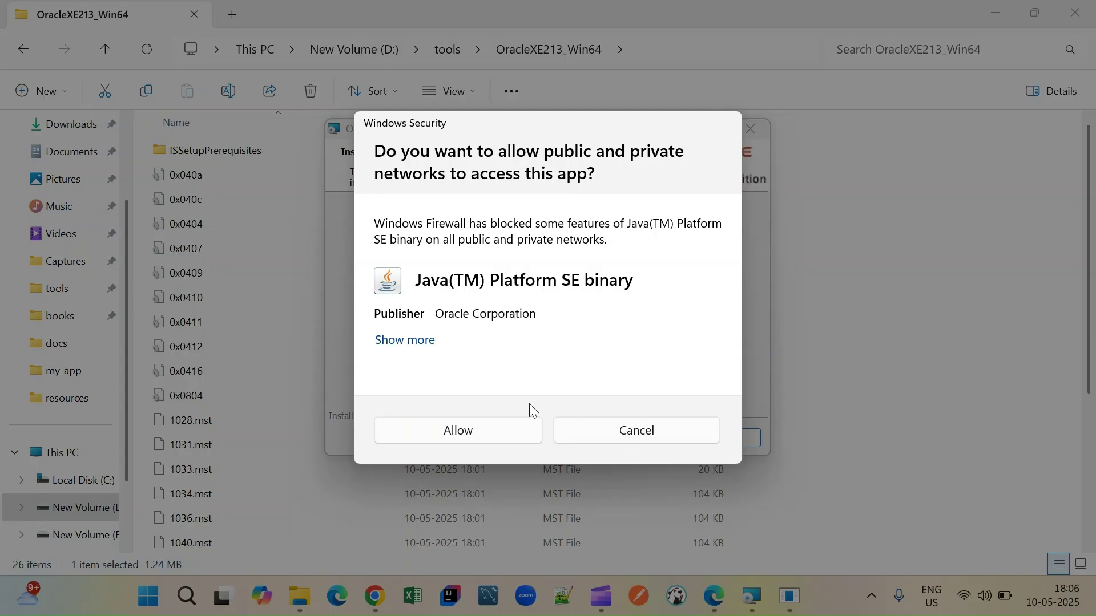
- Allow Java(TM) Platform SE binary through the firewall, finish the installer, and launch DBeaver
click(478, 428)
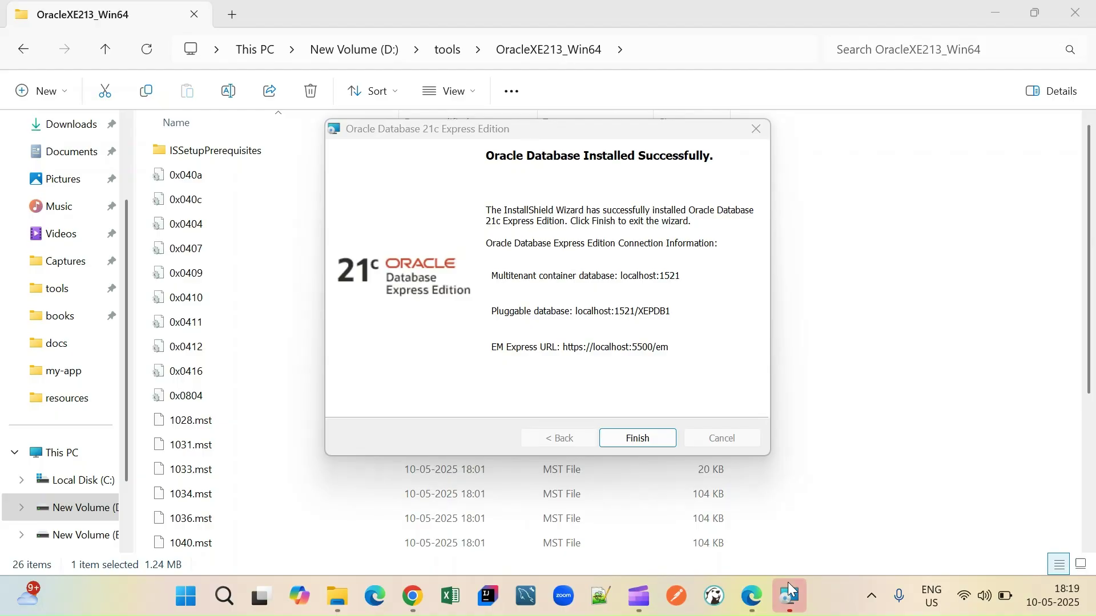
click(641, 438)
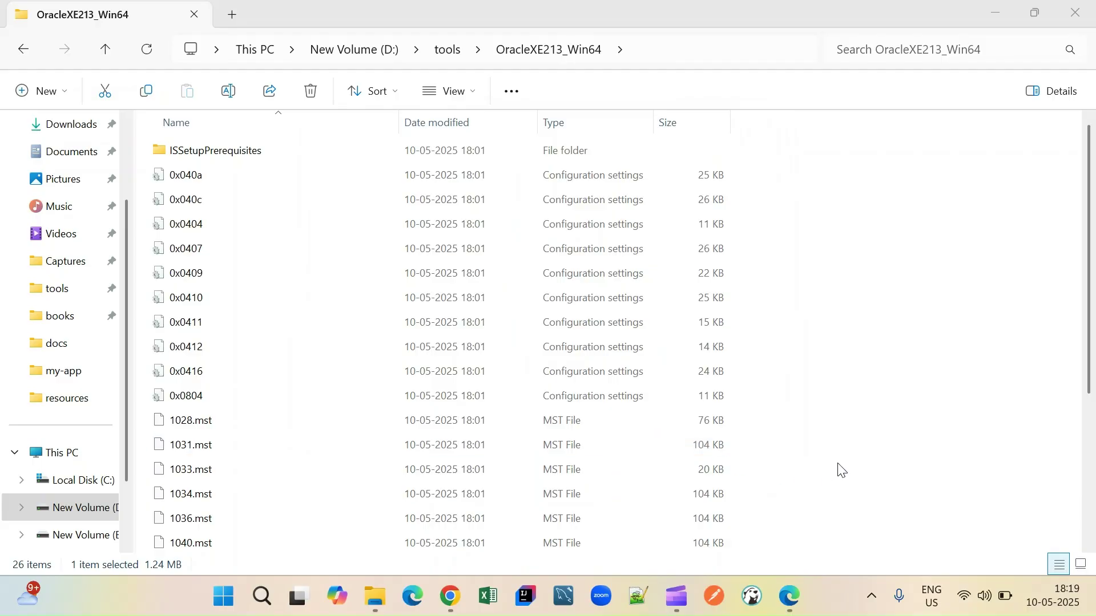
click(748, 614)
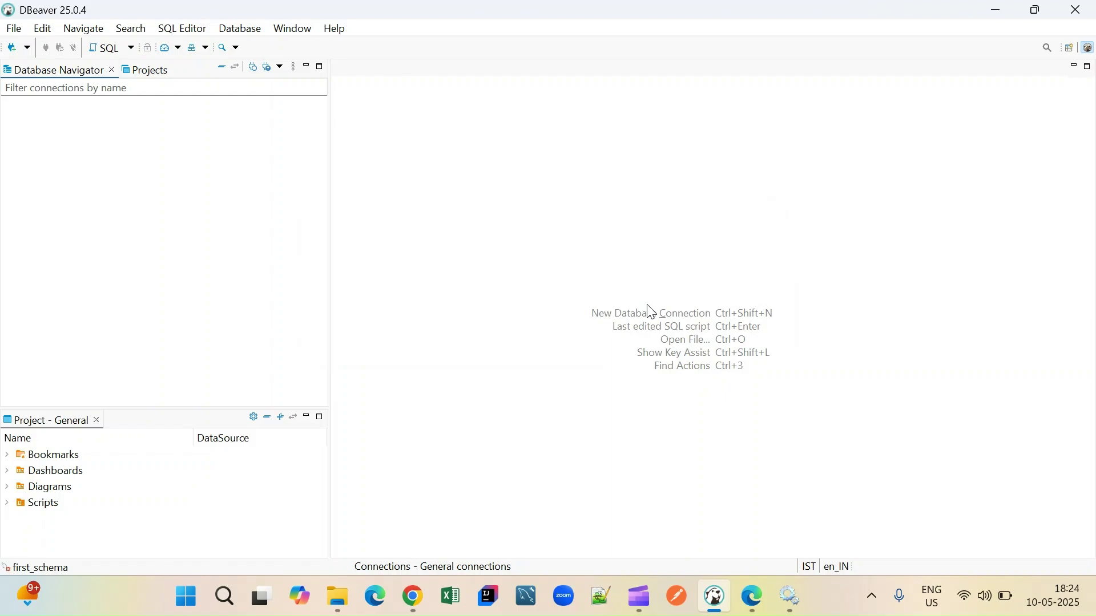
- Check the File menu, then bring up the New Database Connection list of database types
click(8, 32)
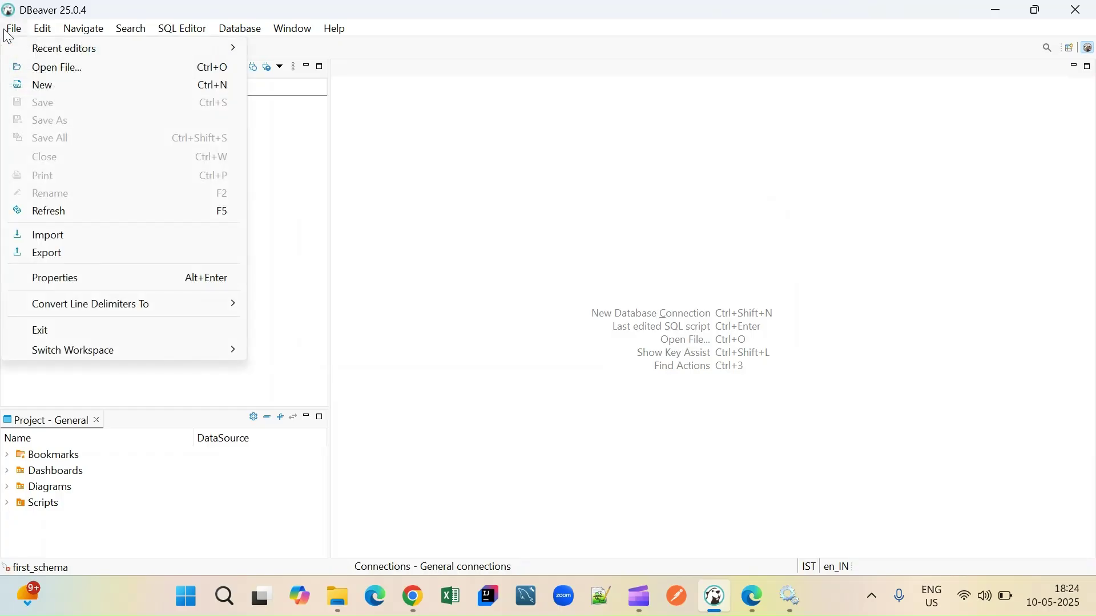
click(73, 7)
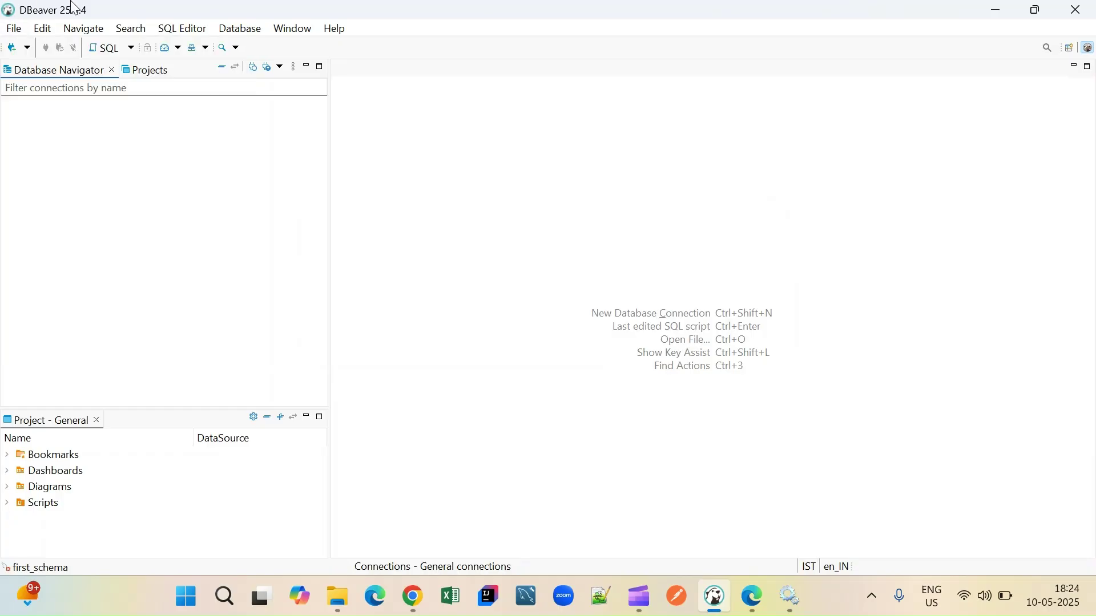
click(29, 48)
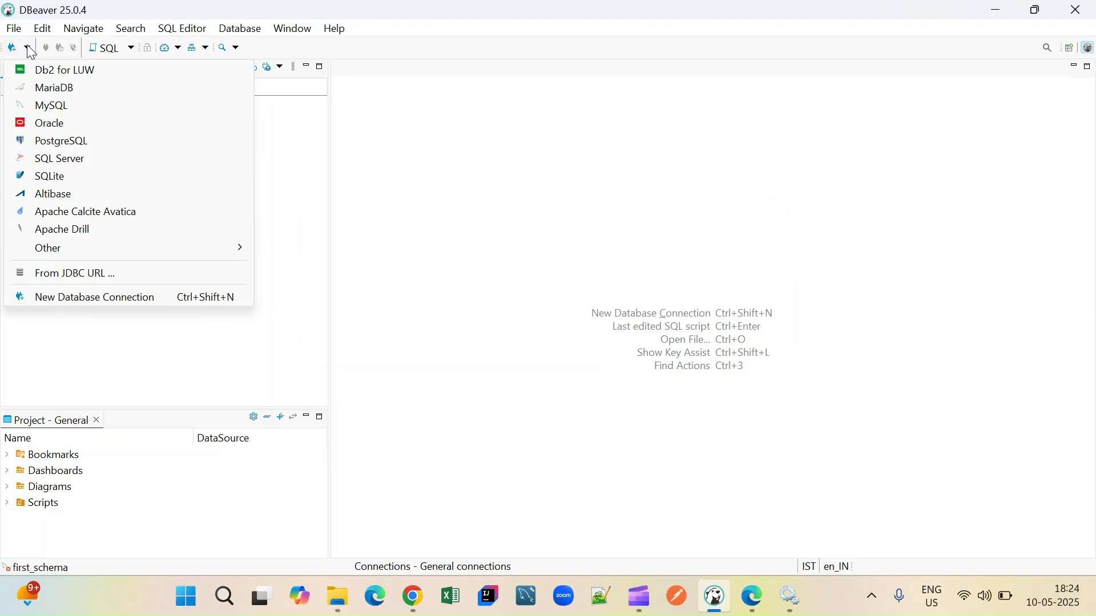
- Pick Oracle, replace database ORCL with XE, and enter the connection password
click(57, 125)
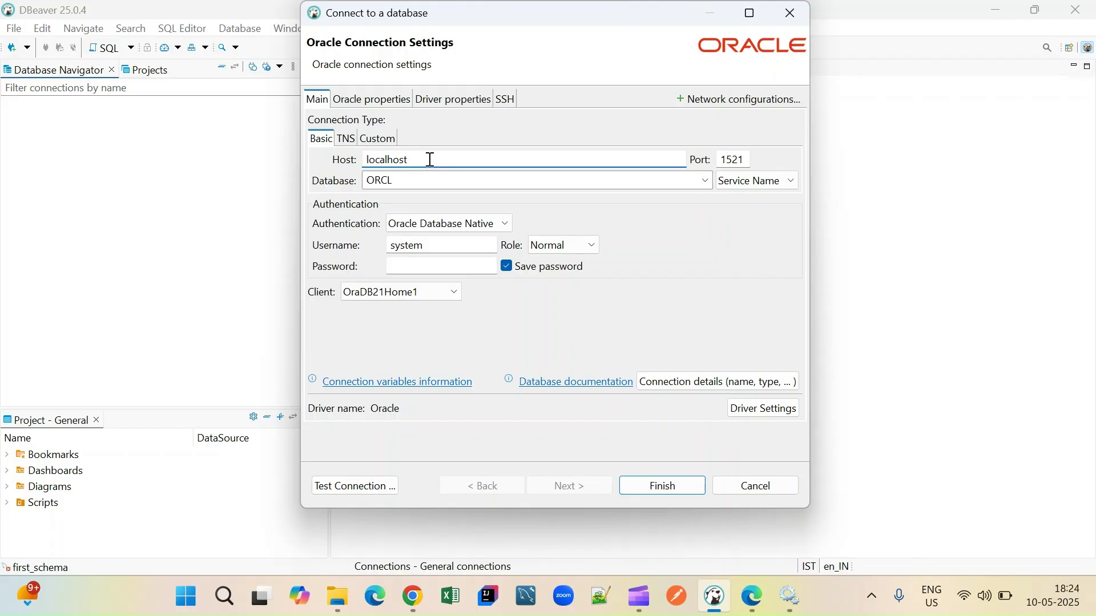
click(566, 188)
text(XE)
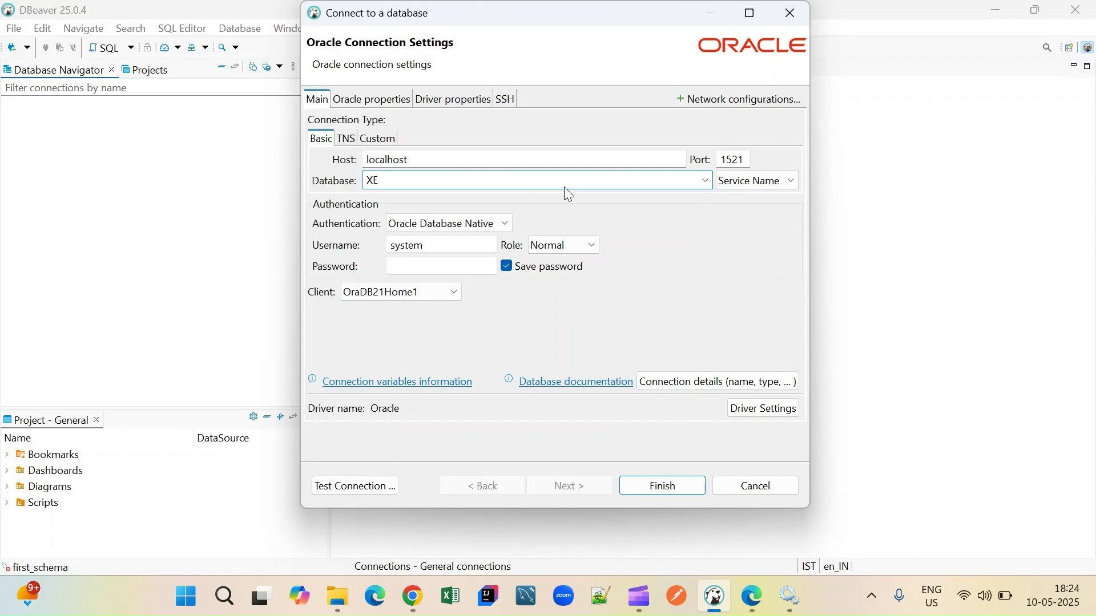
click(421, 266)
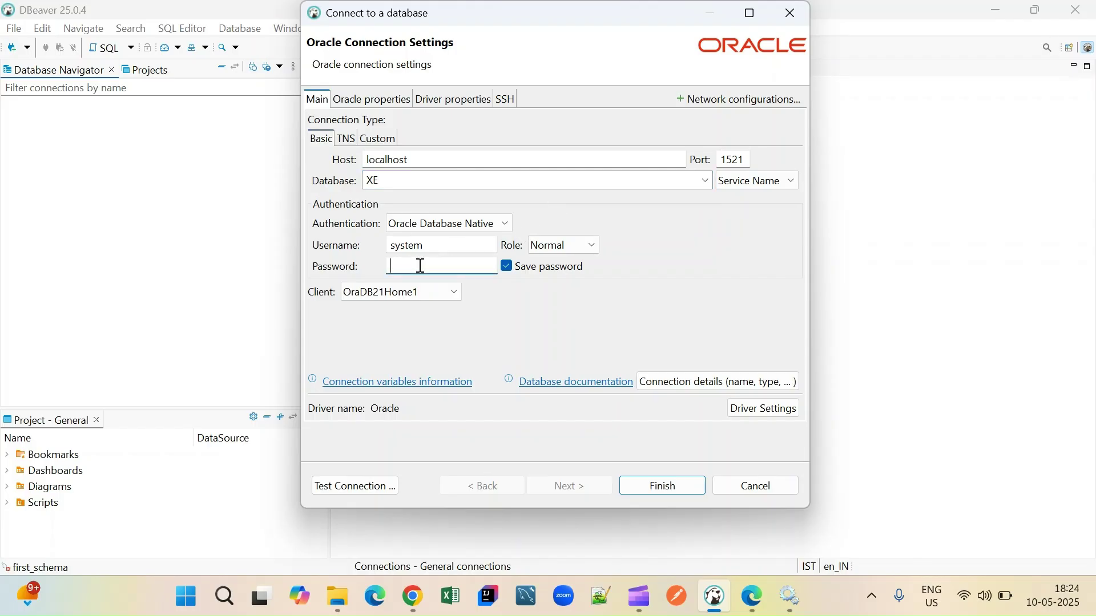
text(●●●●●●)
- Test the XE connection successfully and save it
click(373, 489)
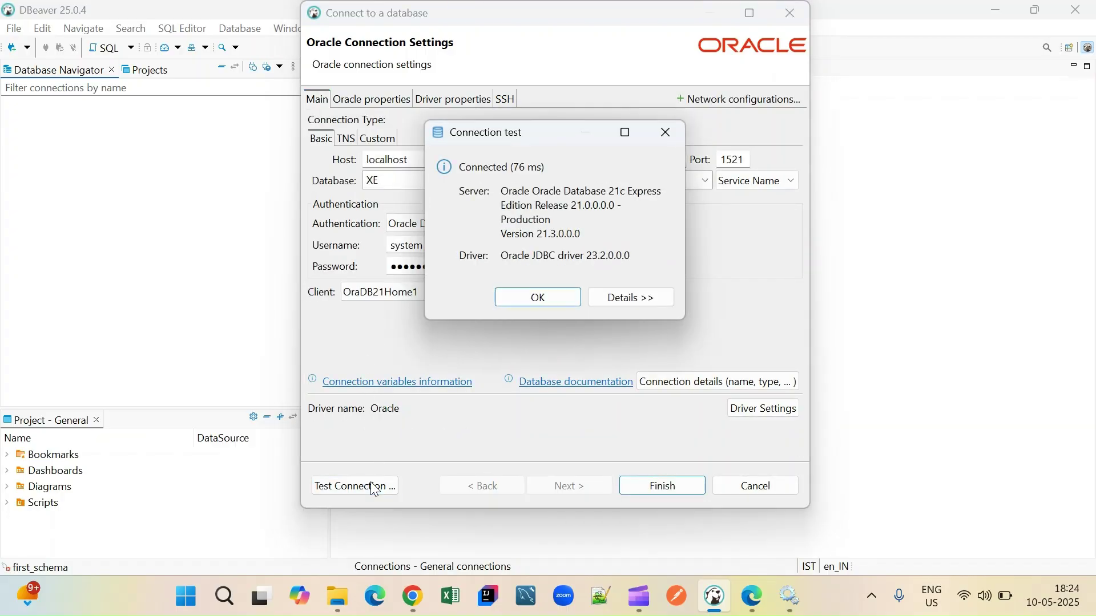
click(530, 296)
click(667, 487)
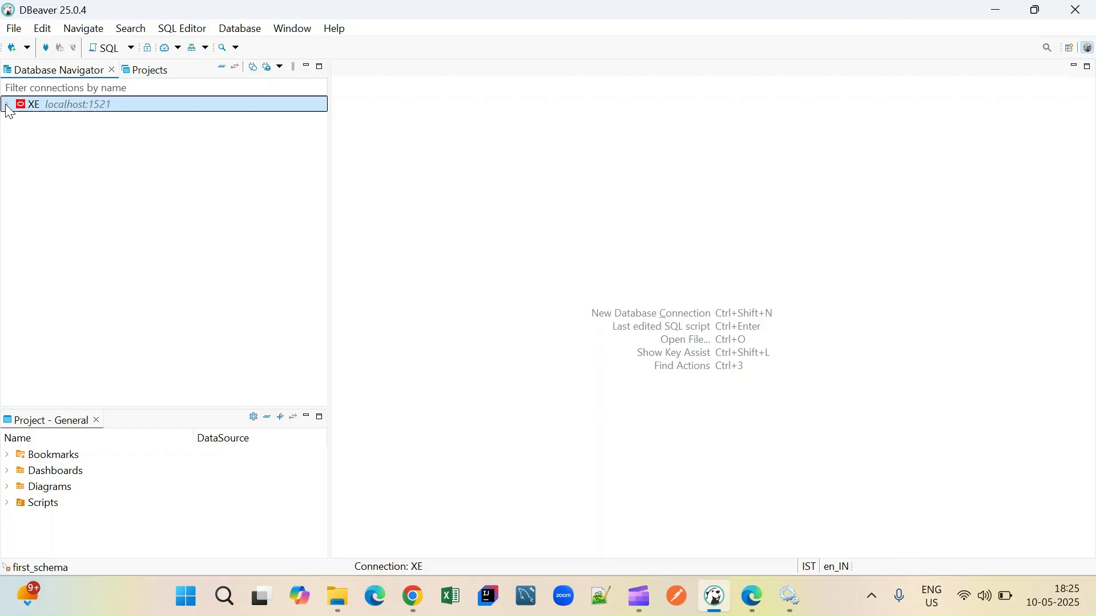
right_click(9, 111)
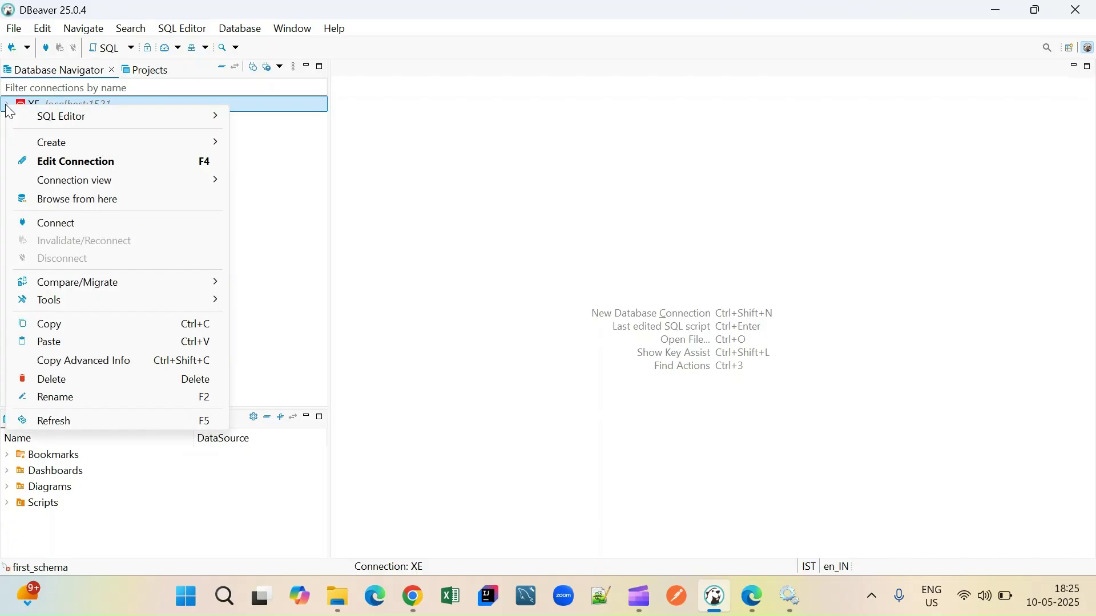
mouse_move(52, 119)
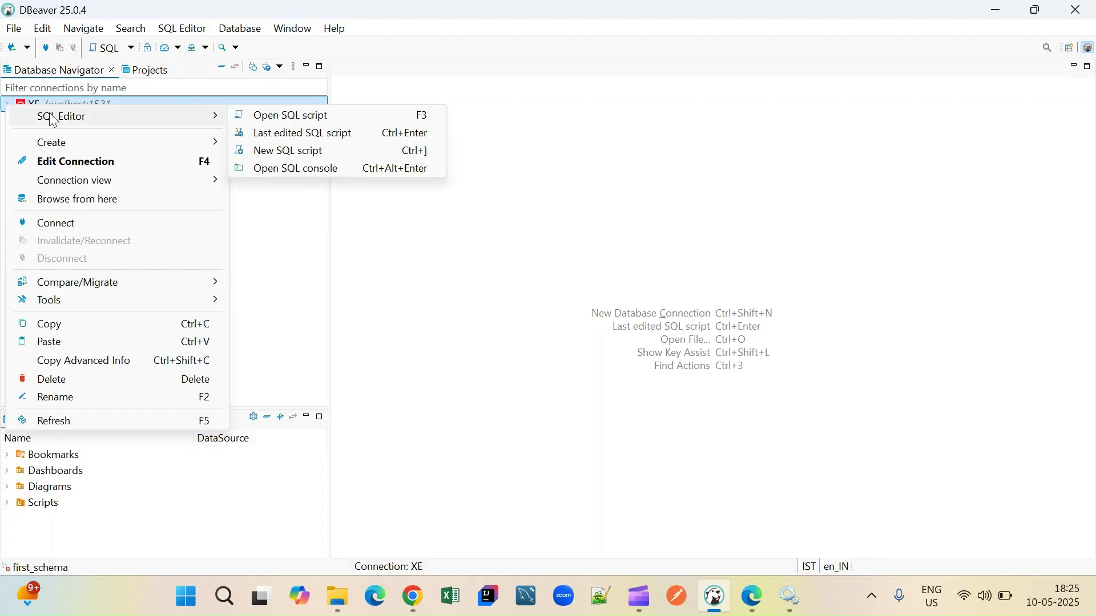
click(636, 167)
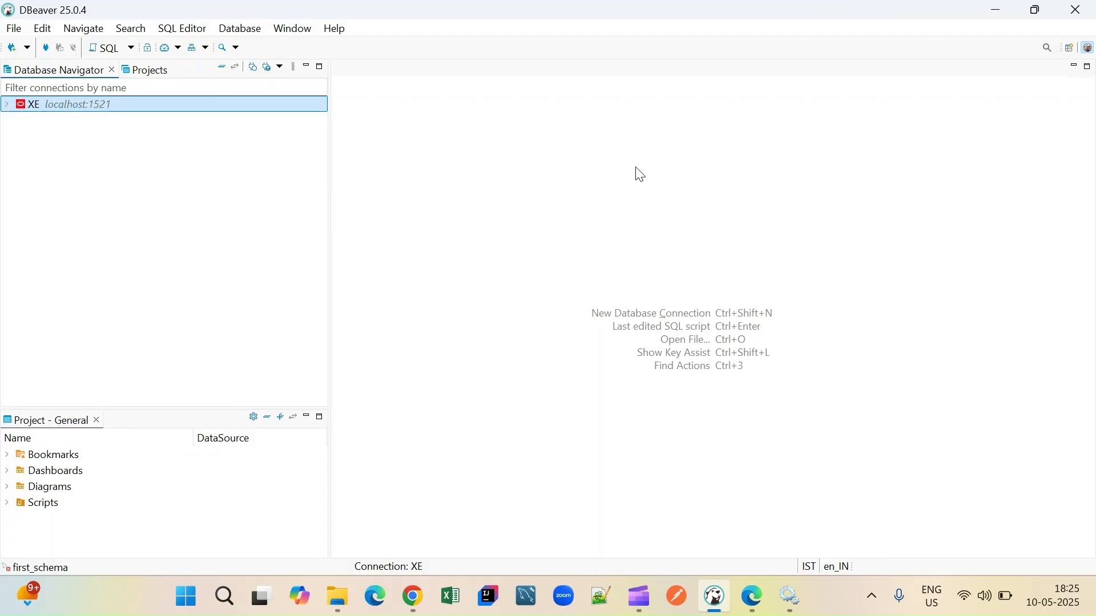